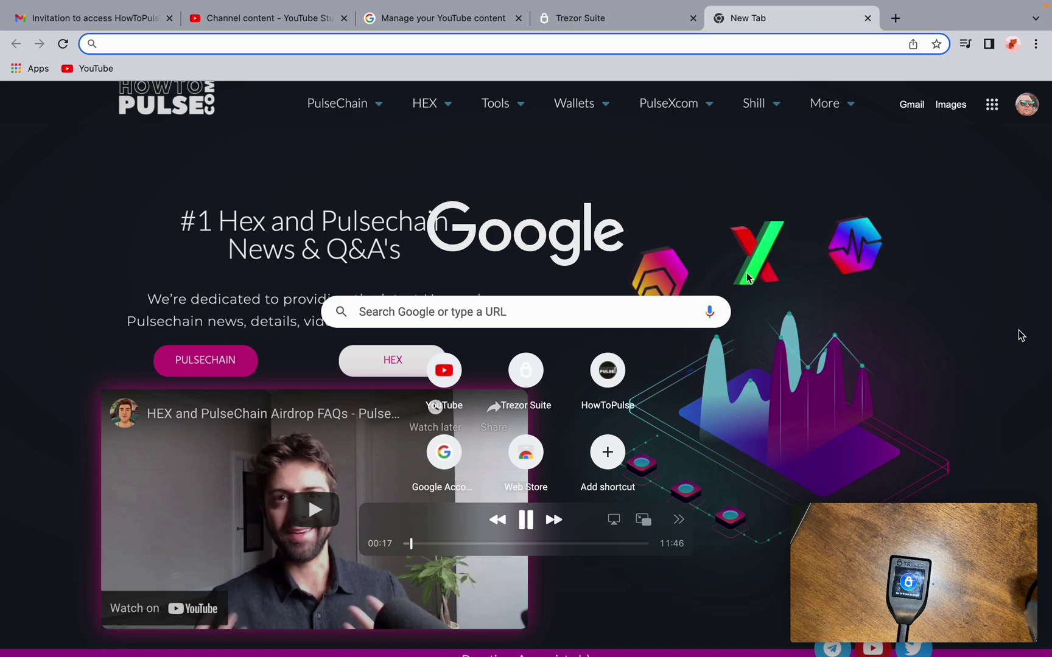
- Check the Trezor Bridge download tab and the Trezor Suite app, then return to Chrome
left_click(608, 23)
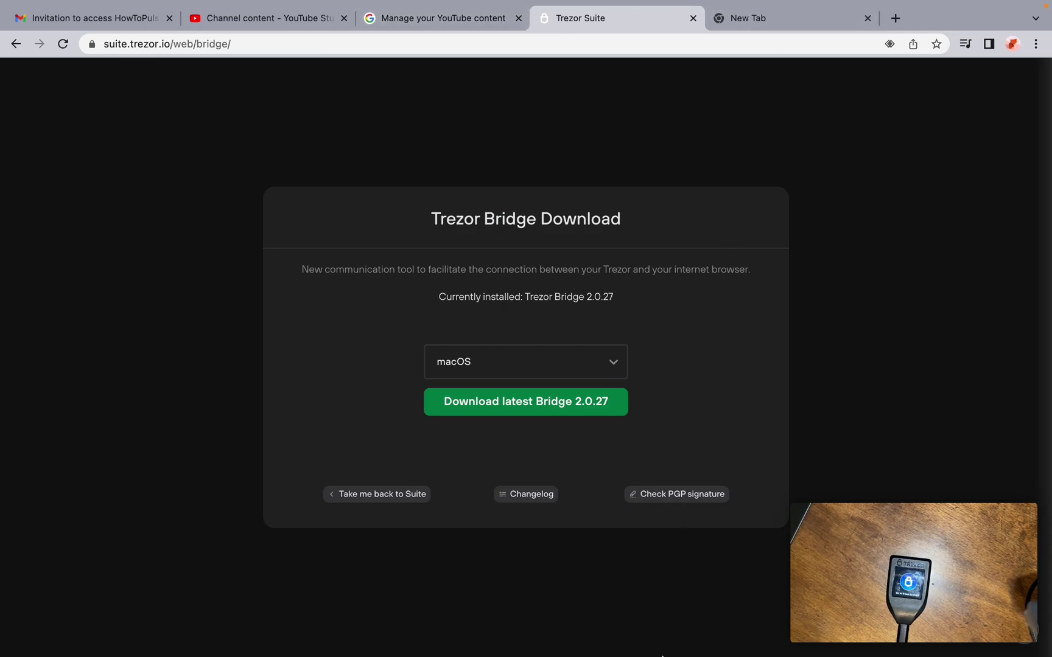
mouse_move(618, 646)
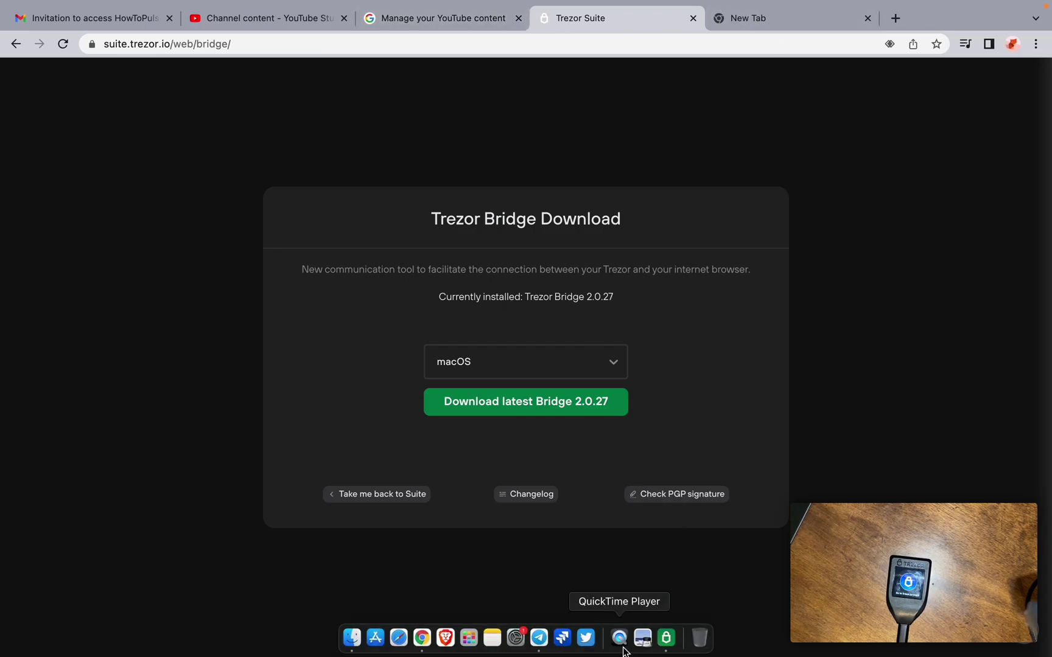
left_click(664, 640)
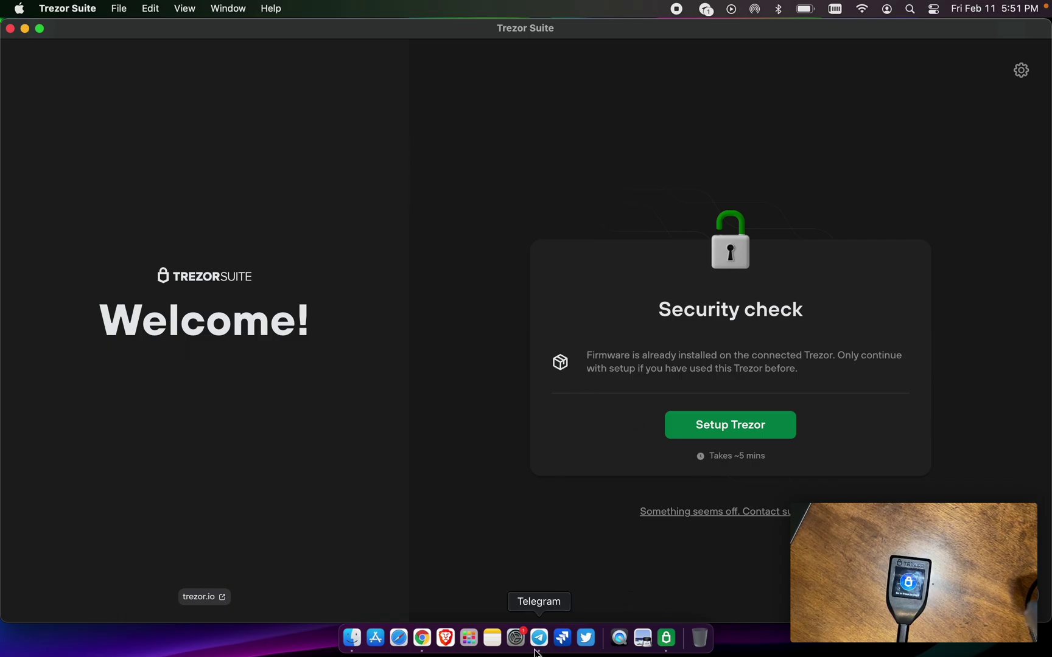
left_click(422, 647)
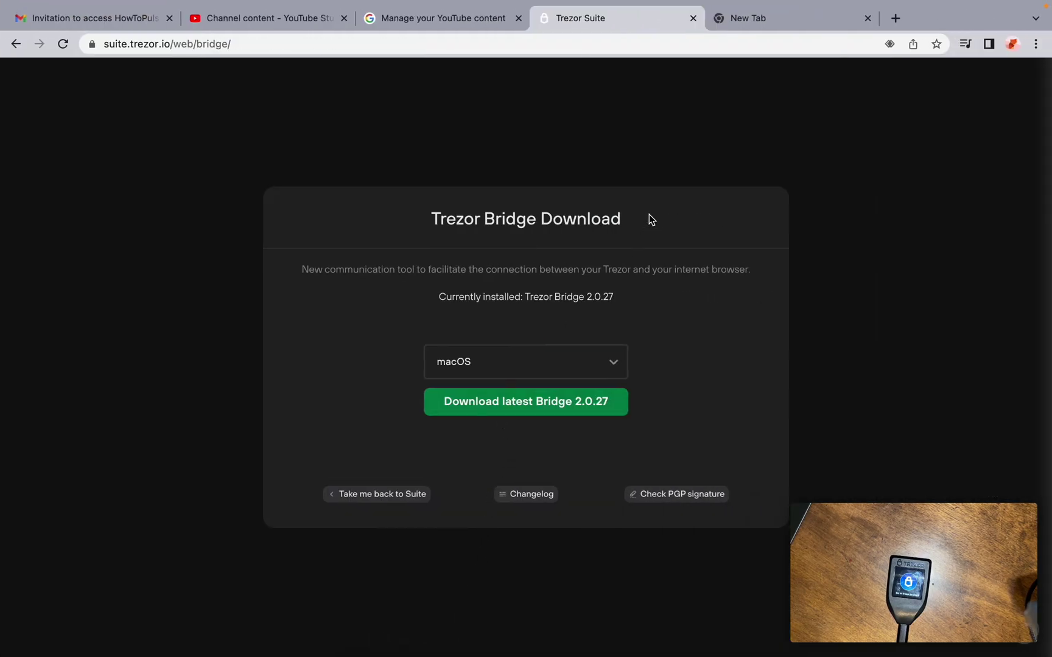
- Load trezor.io/start in the empty new tab to reach the Trezor Suite start page
left_click(773, 20)
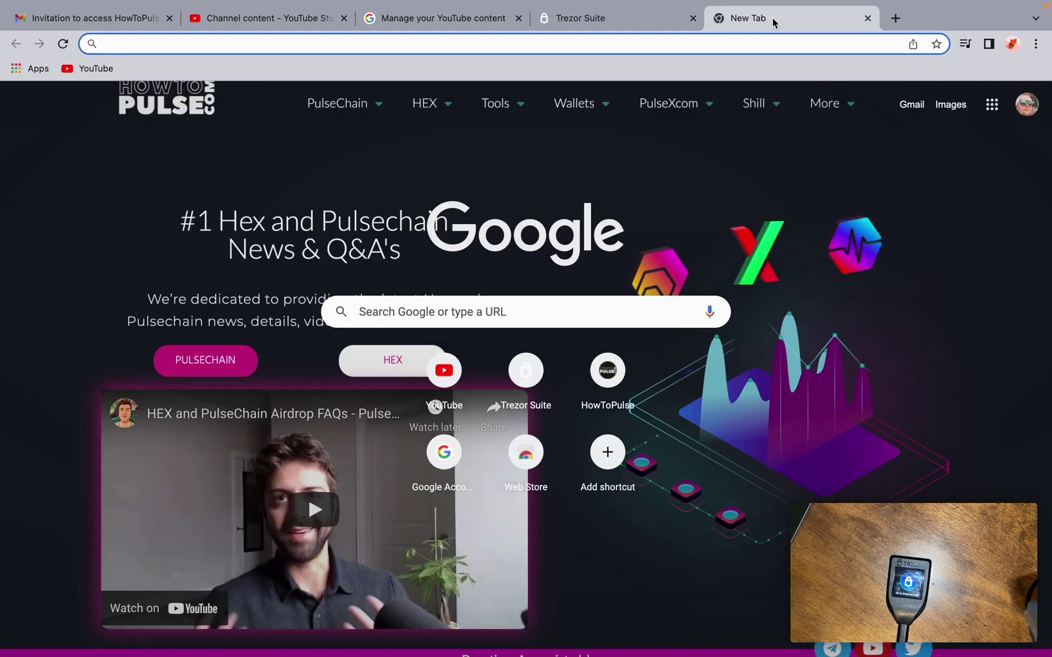
type("trezor")
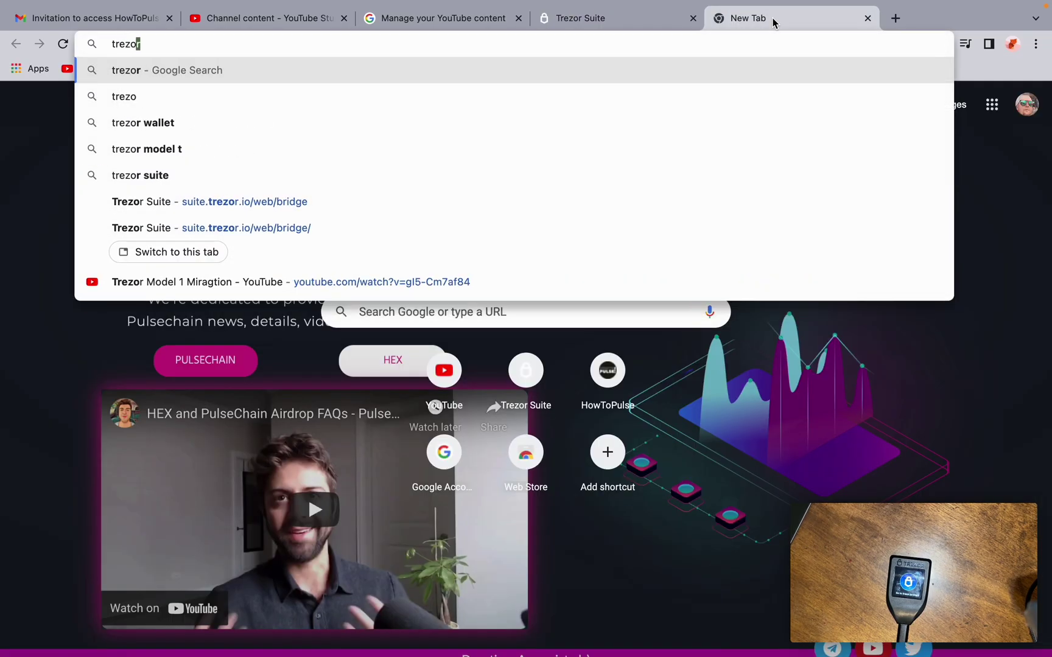
type(".io")
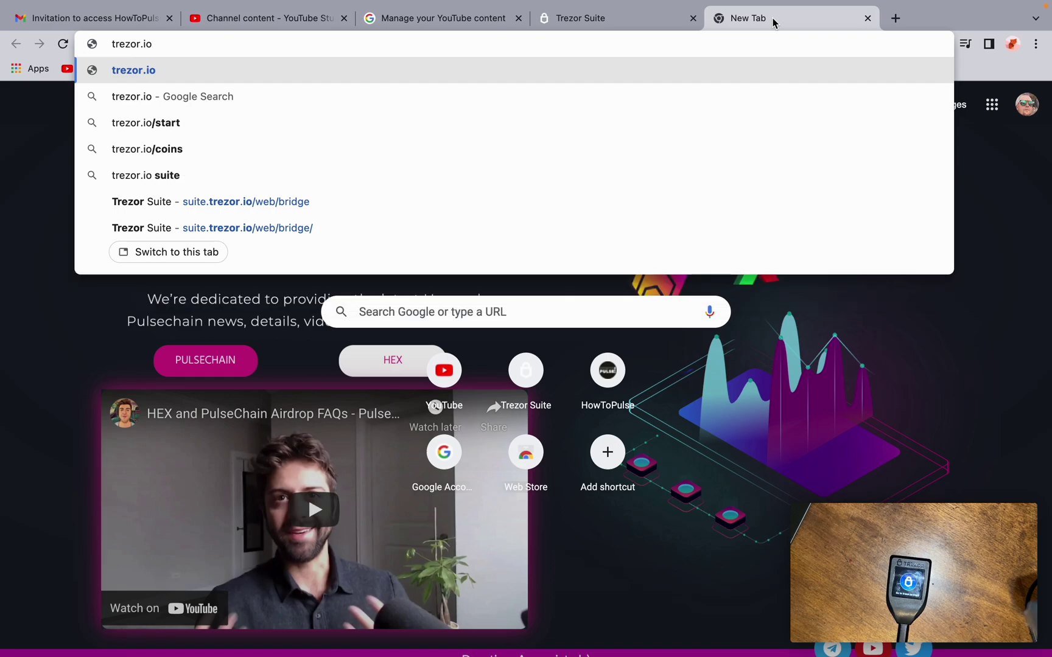
type("/start")
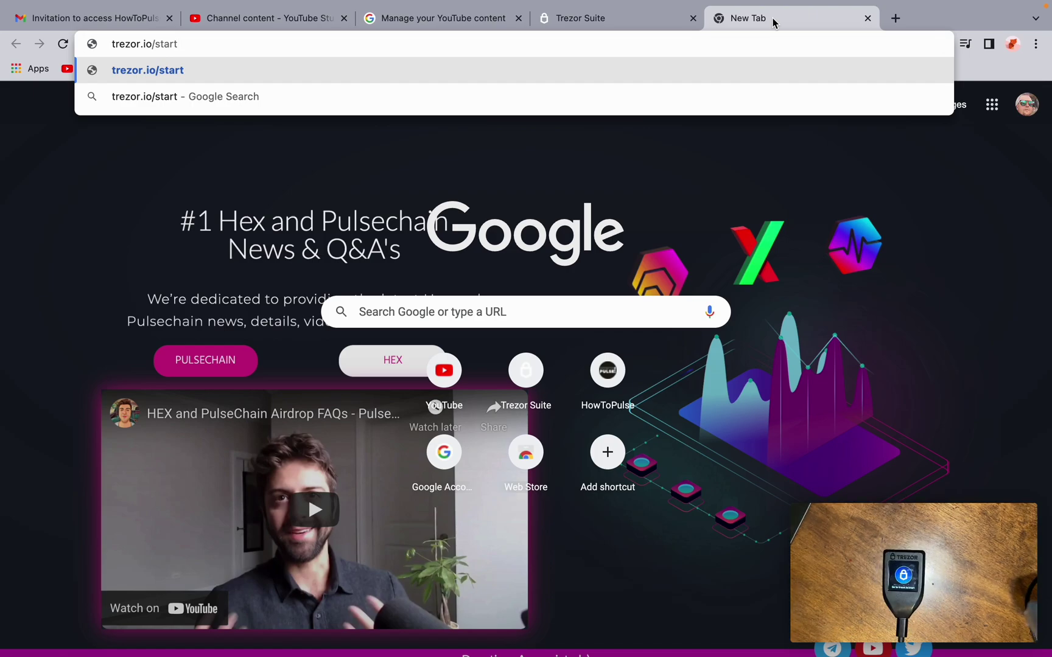
key("Return")
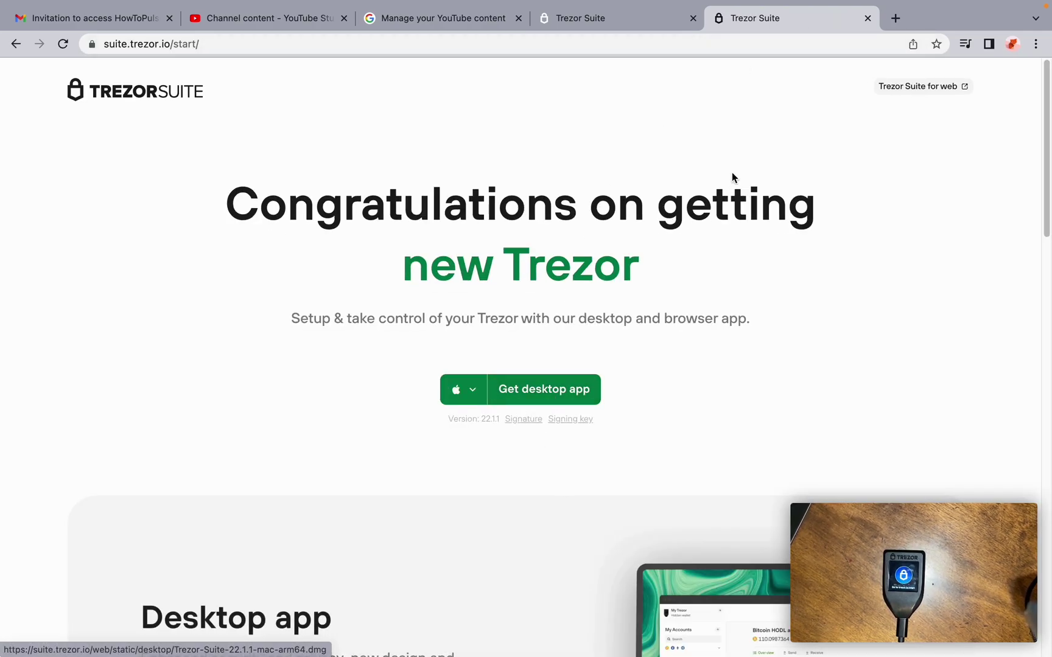
mouse_move(585, 650)
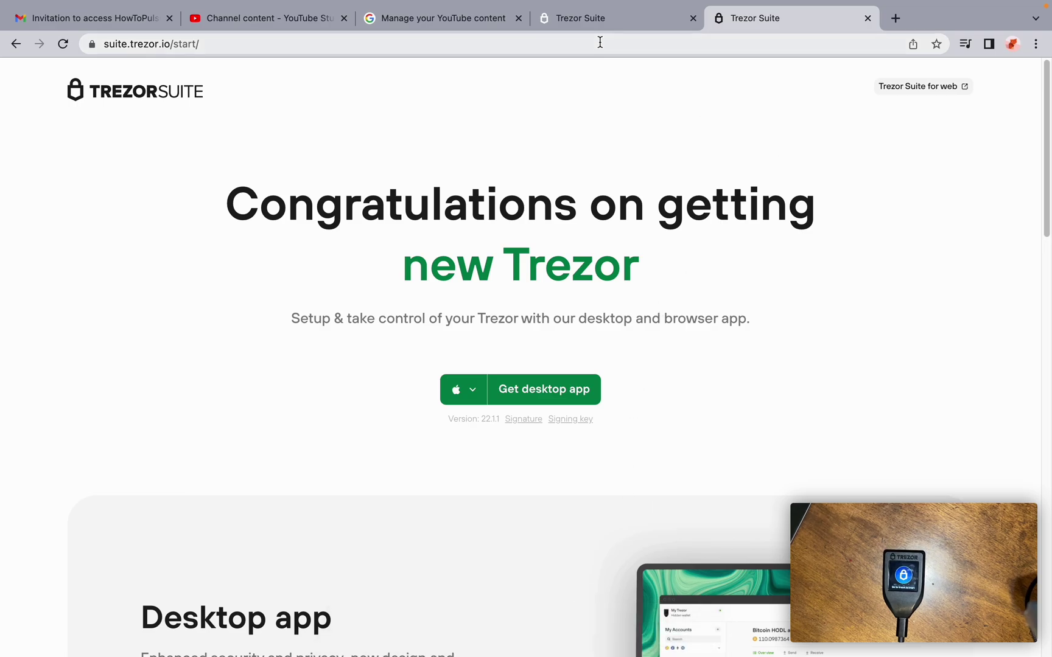
- Close the Trezor Bridge download tab and the Trezor Suite start tab
left_click(606, 21)
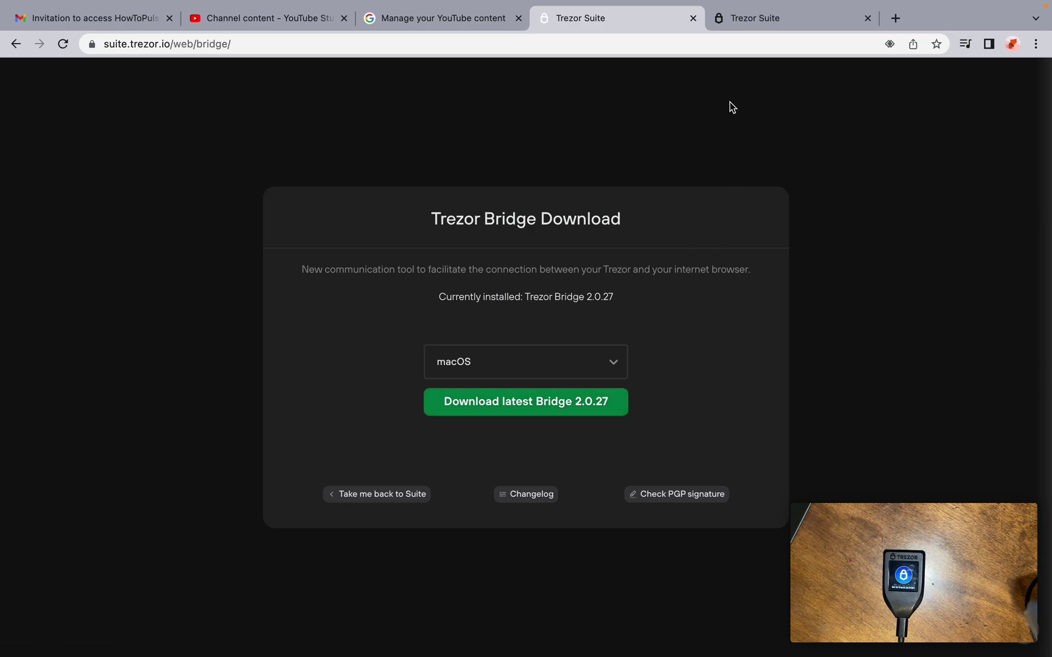
left_click(692, 18)
left_click(693, 18)
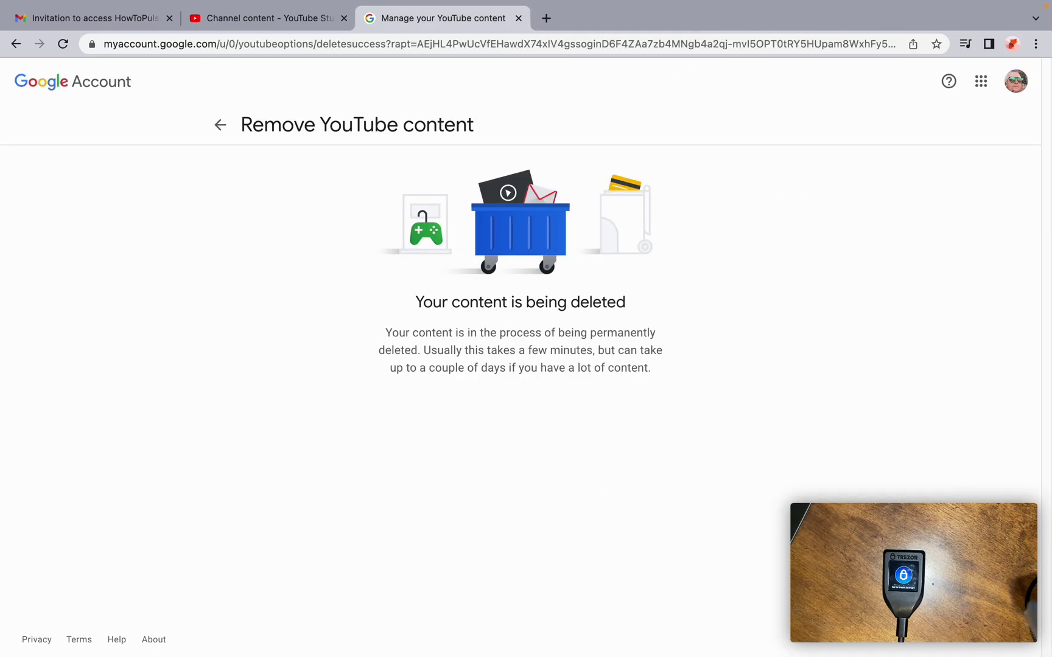
- In Trezor Suite, begin Setup Trezor and continue past the firmware 2.4.3 ready screen
mouse_move(493, 649)
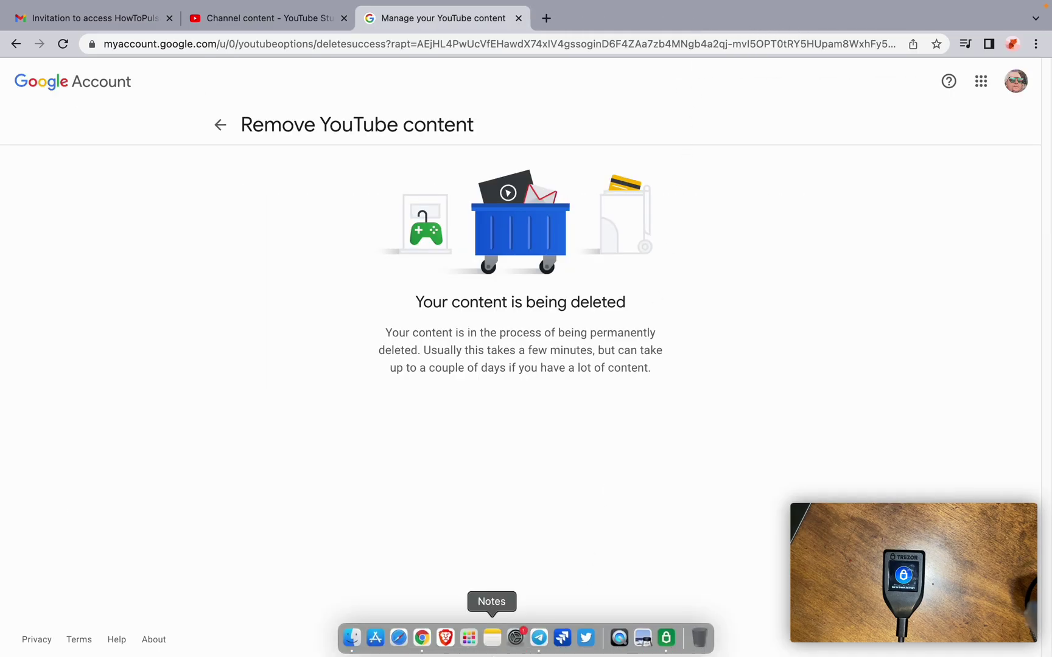
left_click(670, 640)
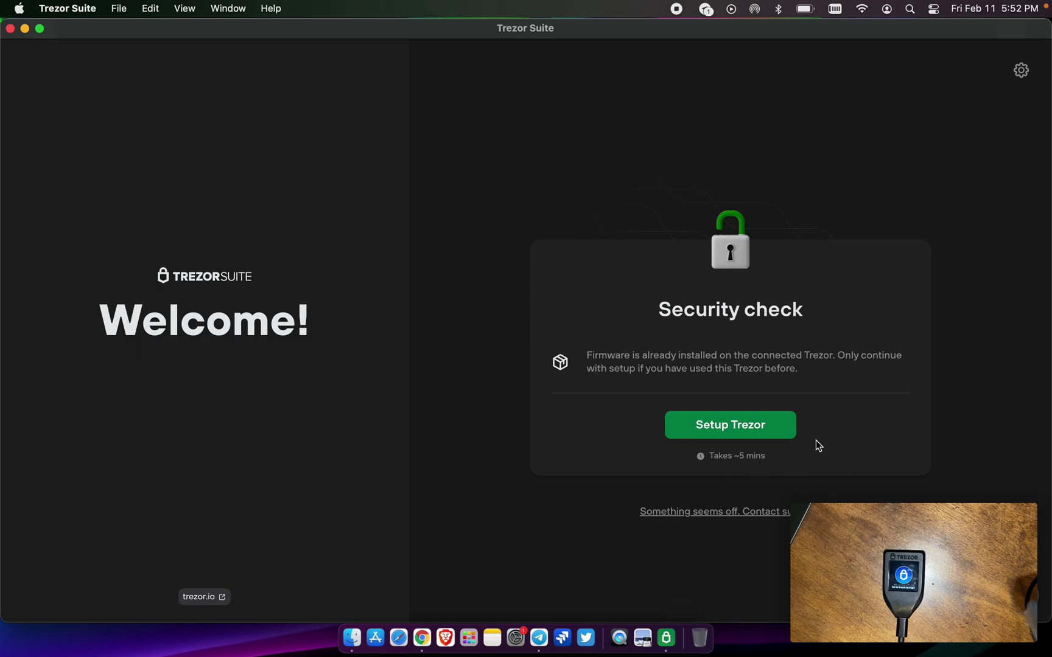
left_click(741, 431)
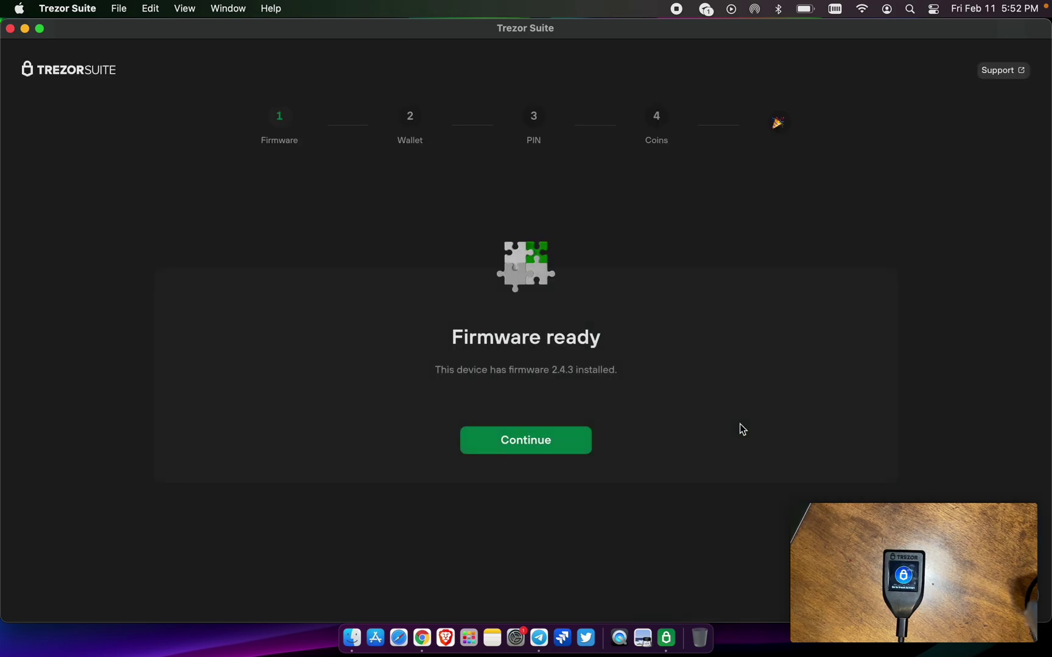
left_click(545, 441)
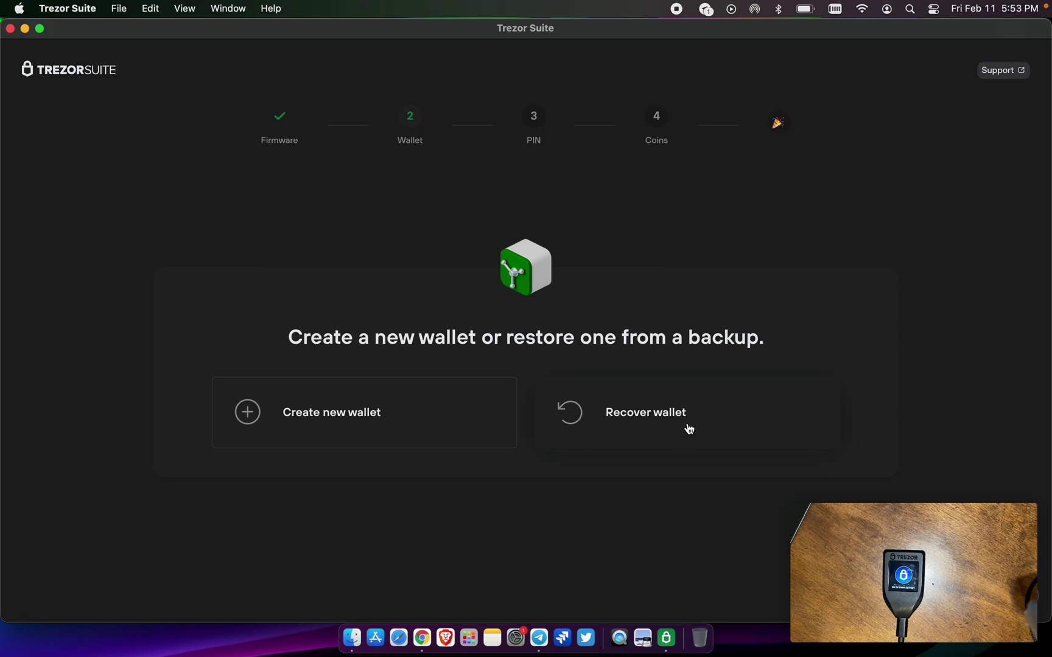
- Create a new wallet with a Standard seed backup and start the backup
left_click(357, 423)
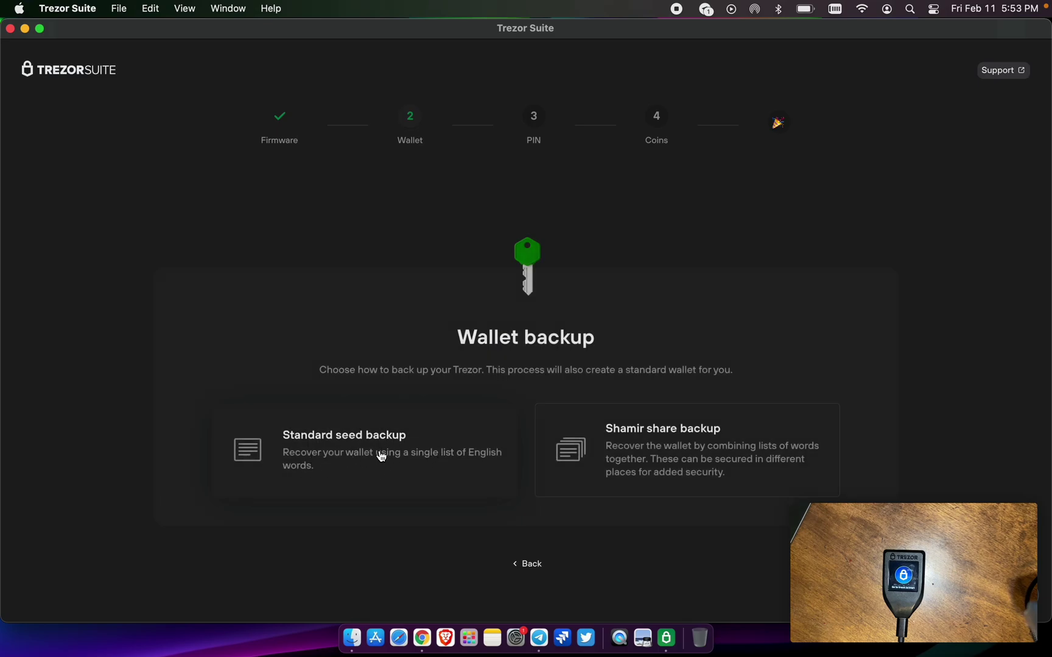
left_click(360, 456)
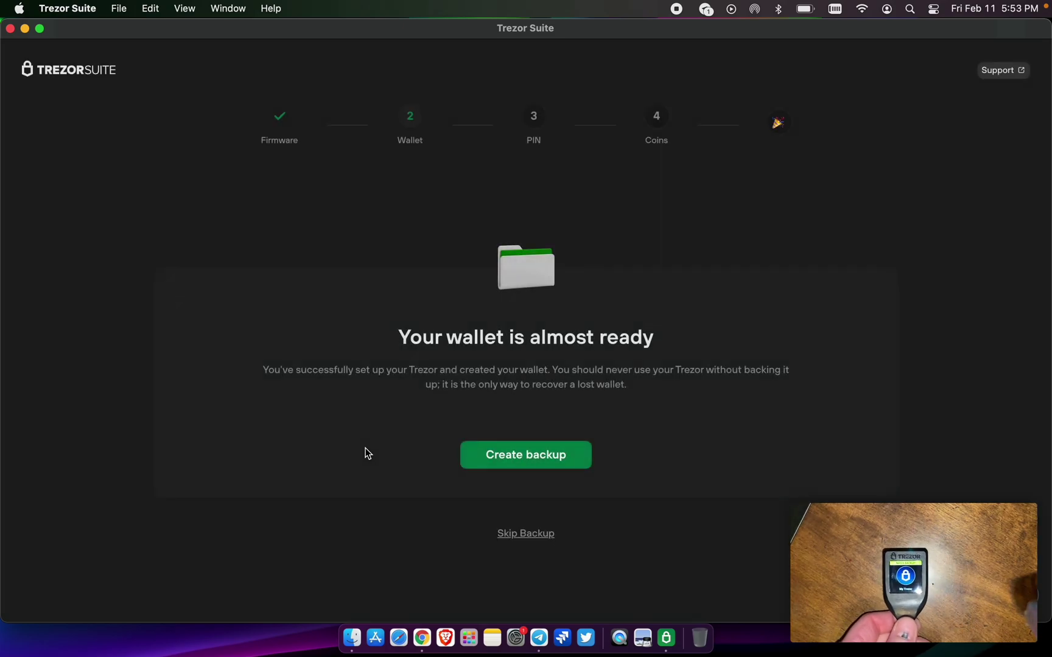
left_click(542, 466)
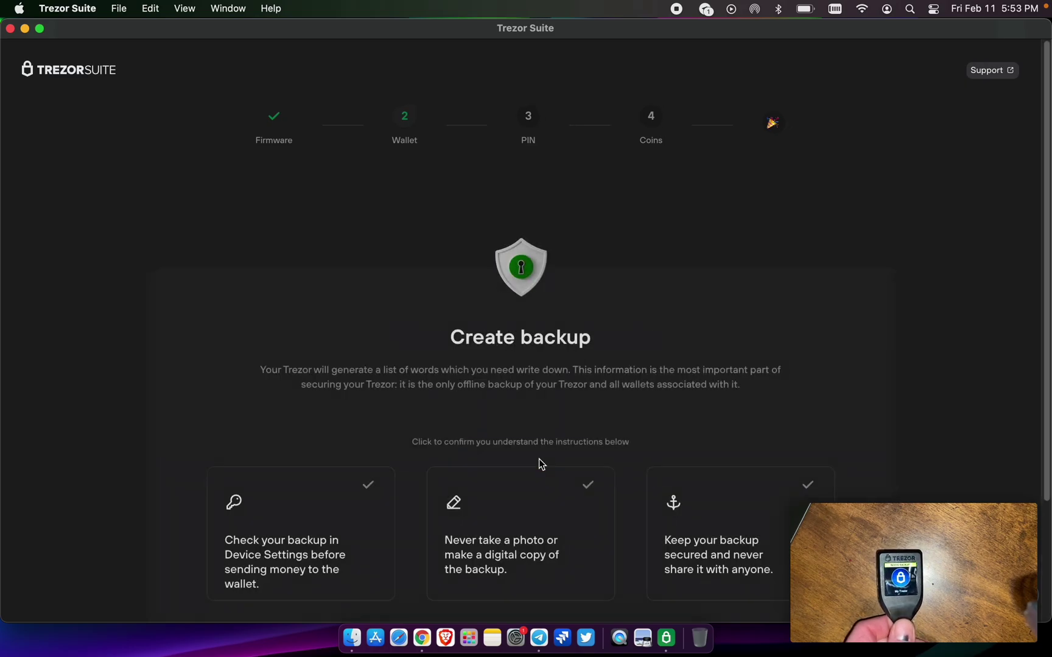
- Acknowledge all three backup safety instructions: check backup, never photograph, keep secret
scroll(411, 518, "down", 2)
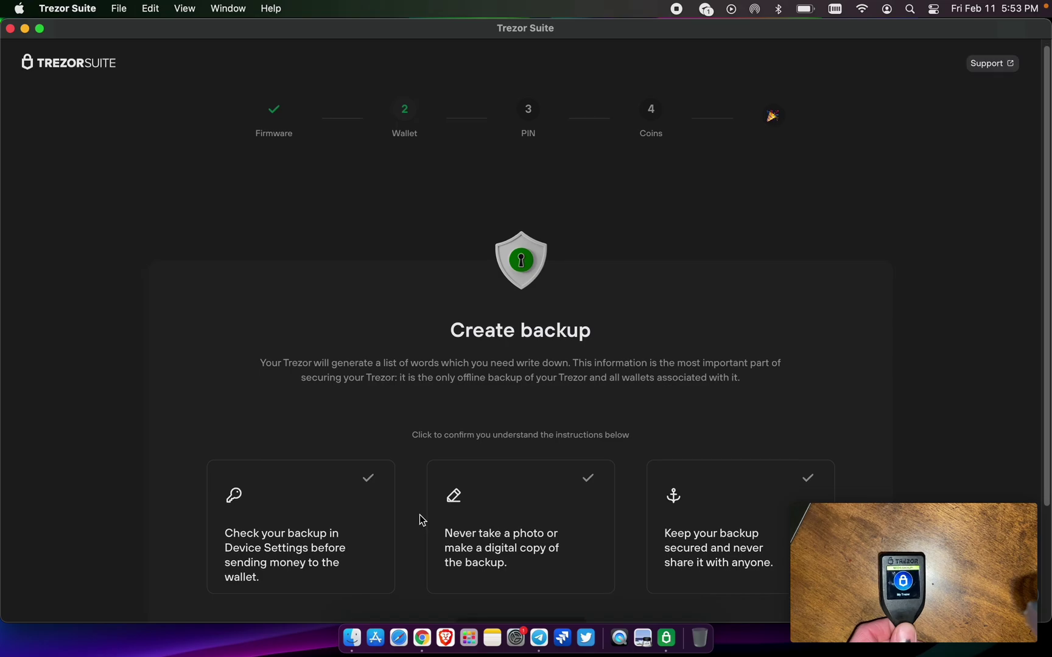
left_click(360, 514)
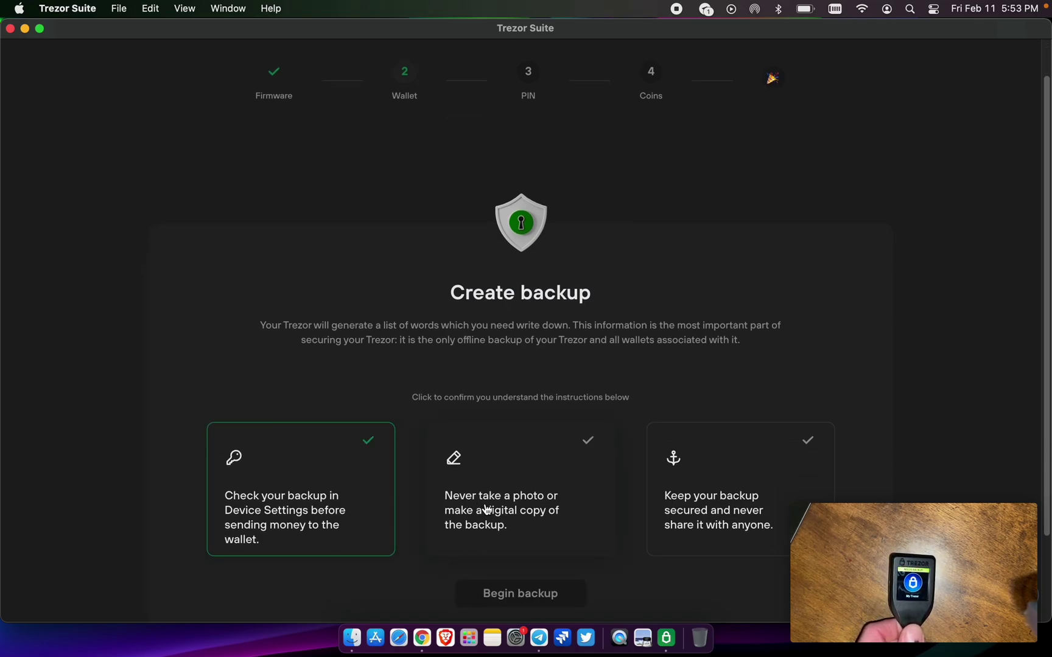
left_click(524, 515)
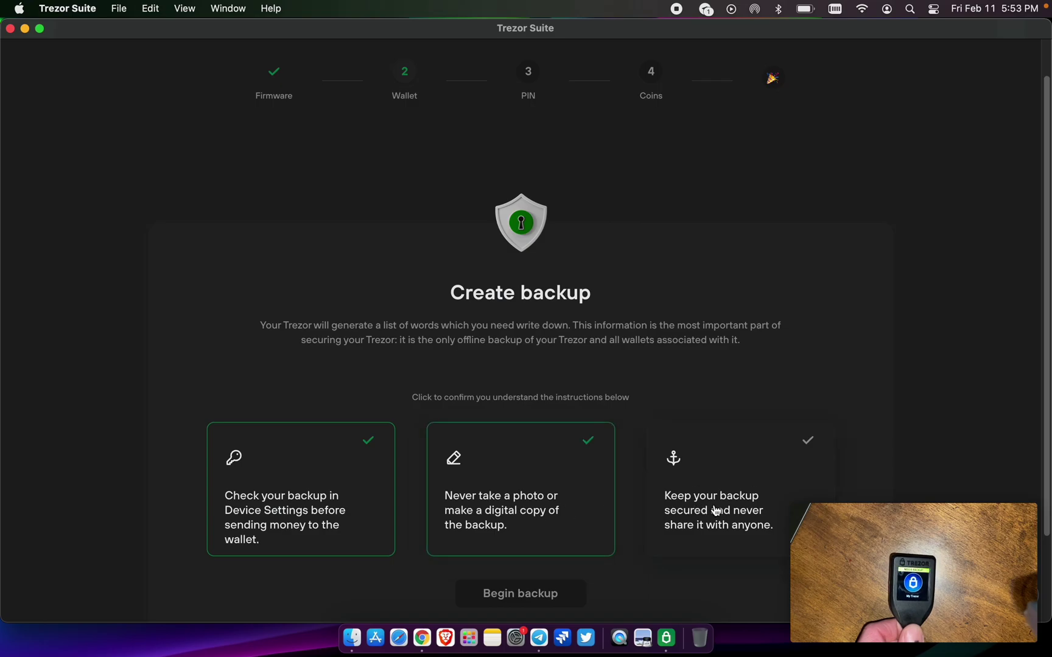
left_click(739, 510)
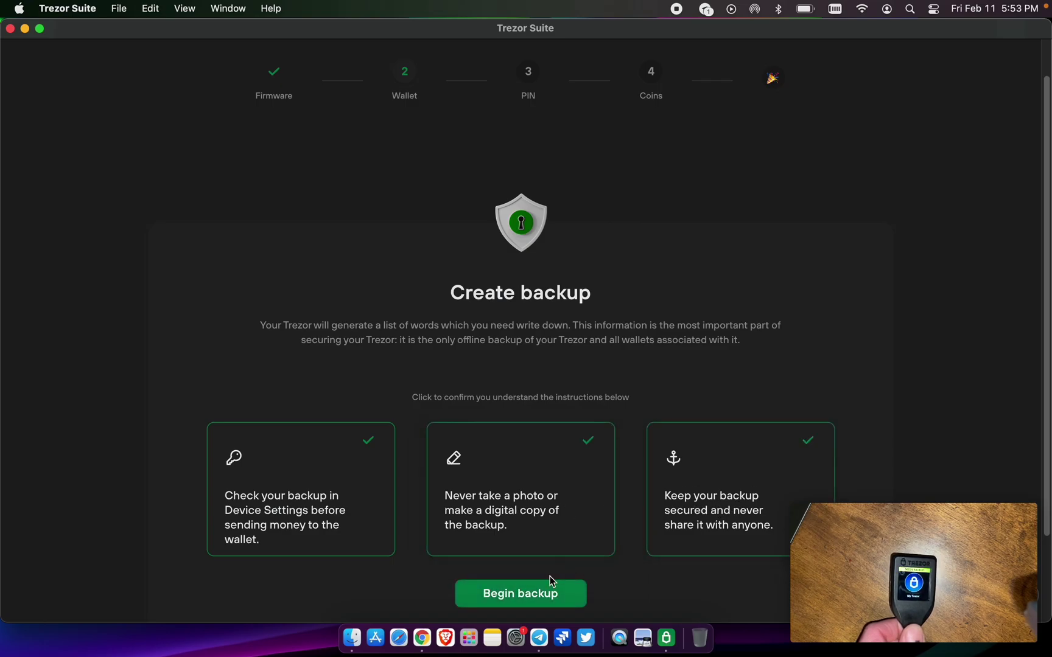
- Begin the backup and finish it by following the prompts on the Trezor
left_click(538, 596)
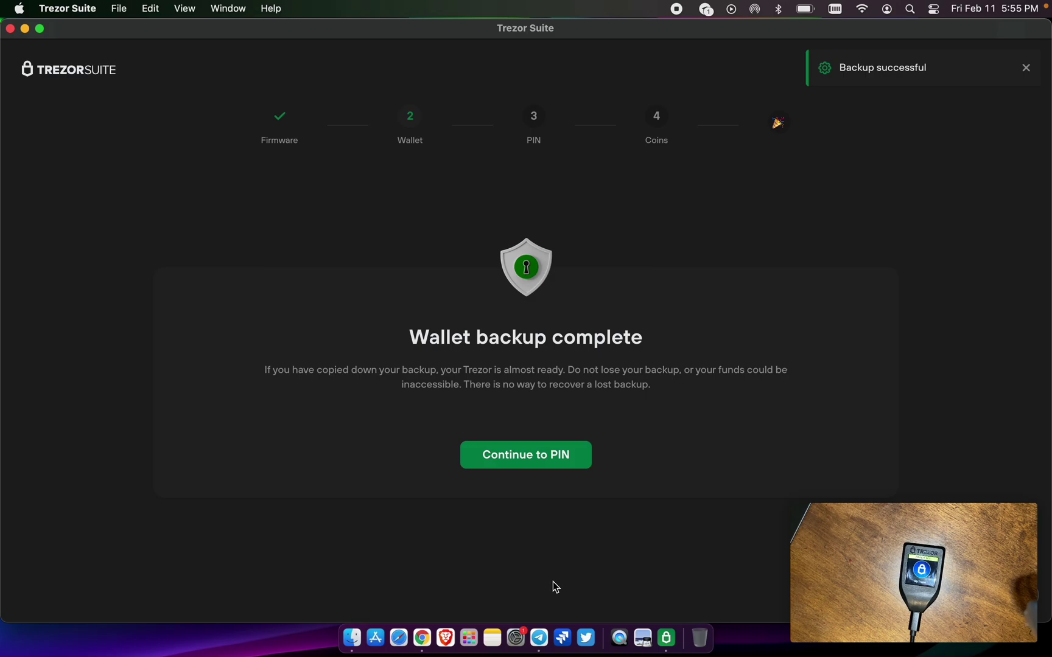
- Set a PIN for the device, entering it on the Trezor
left_click(540, 454)
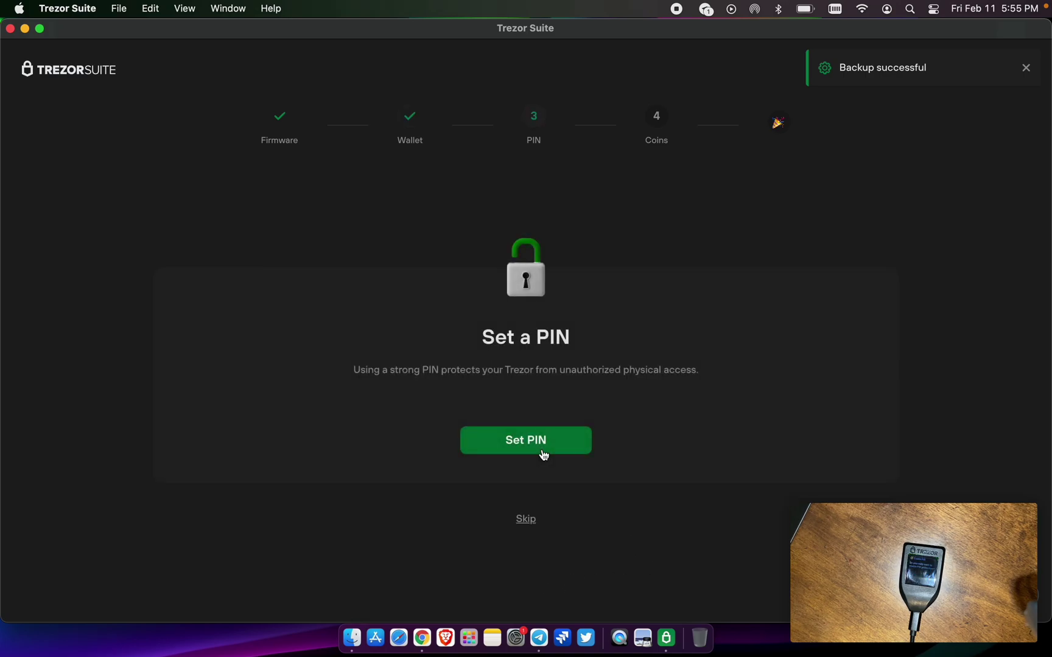
left_click(543, 447)
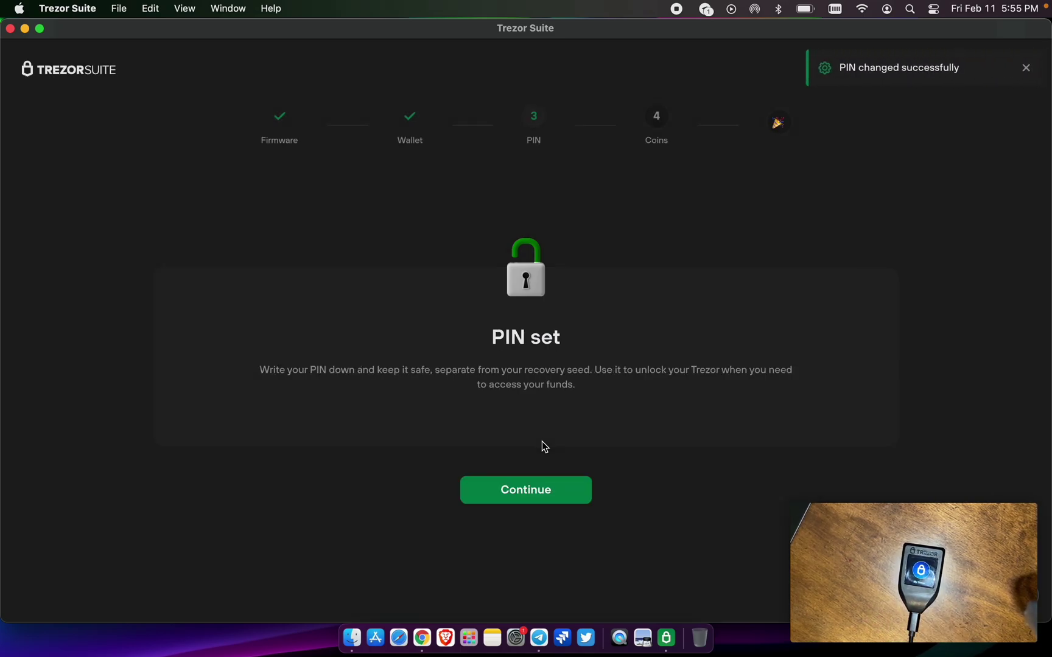
- Deactivate Bitcoin so only Ethereum stays active, and complete the setup
left_click(550, 496)
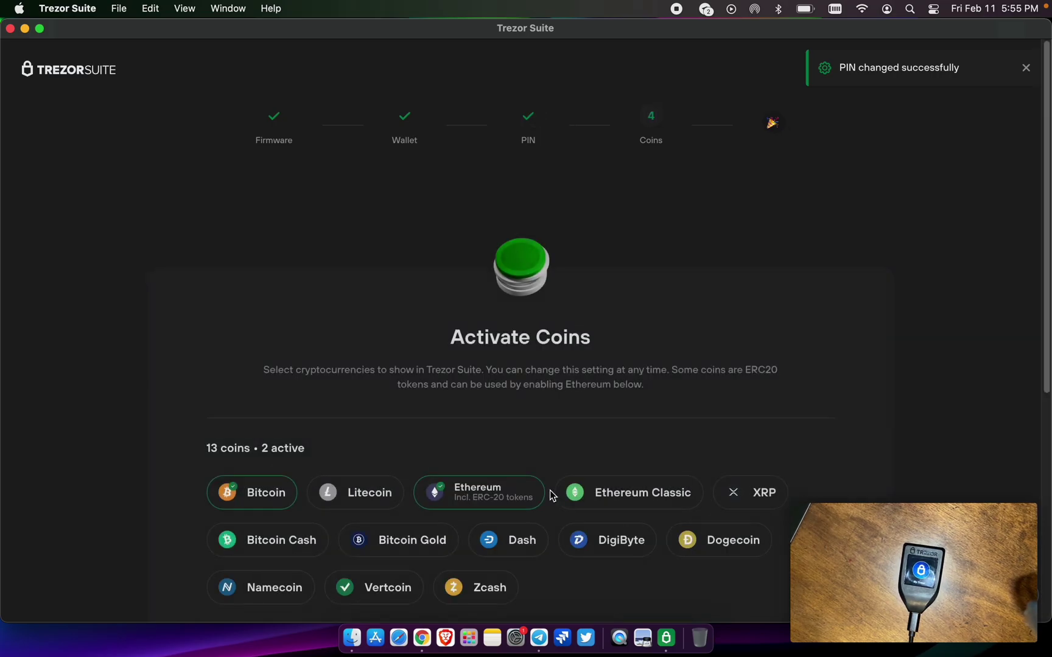
left_click(272, 502)
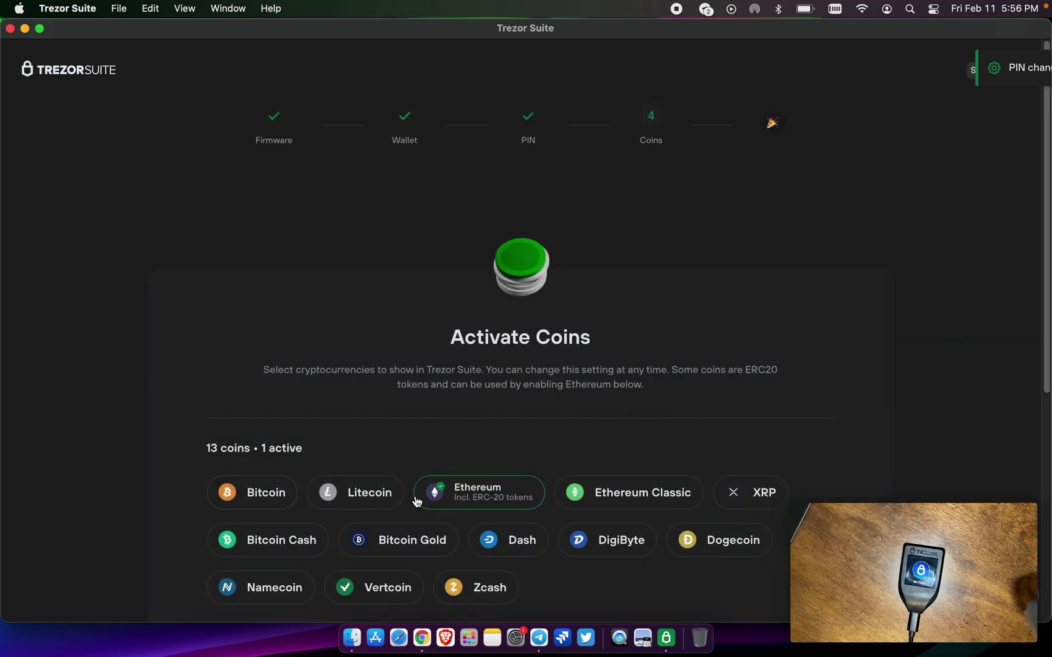
scroll(417, 502, "down", 4)
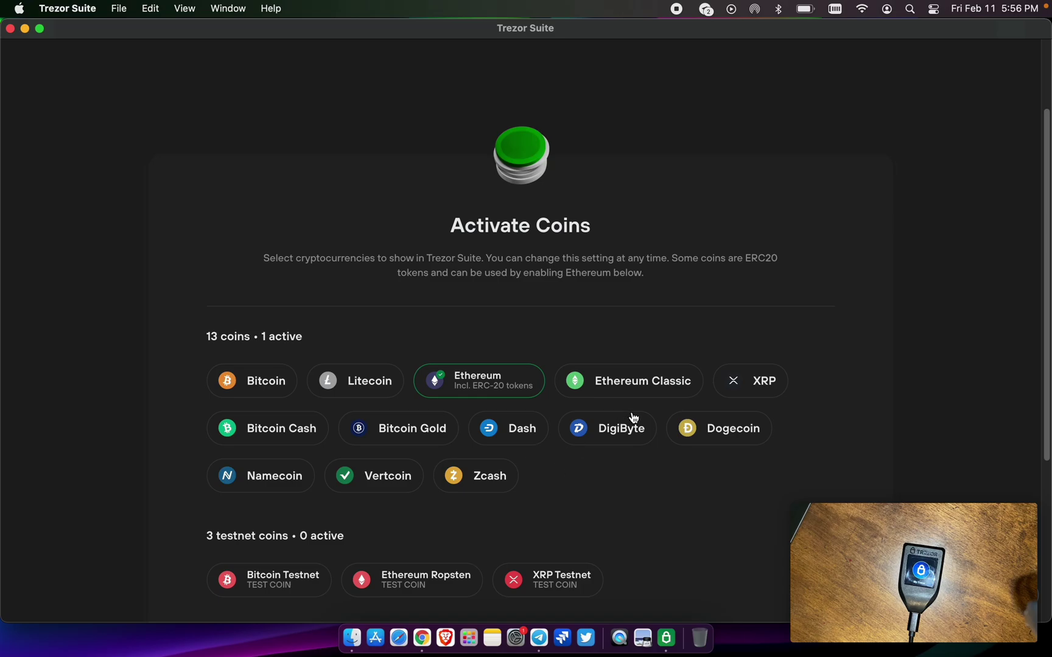
scroll(633, 420, "down", 5)
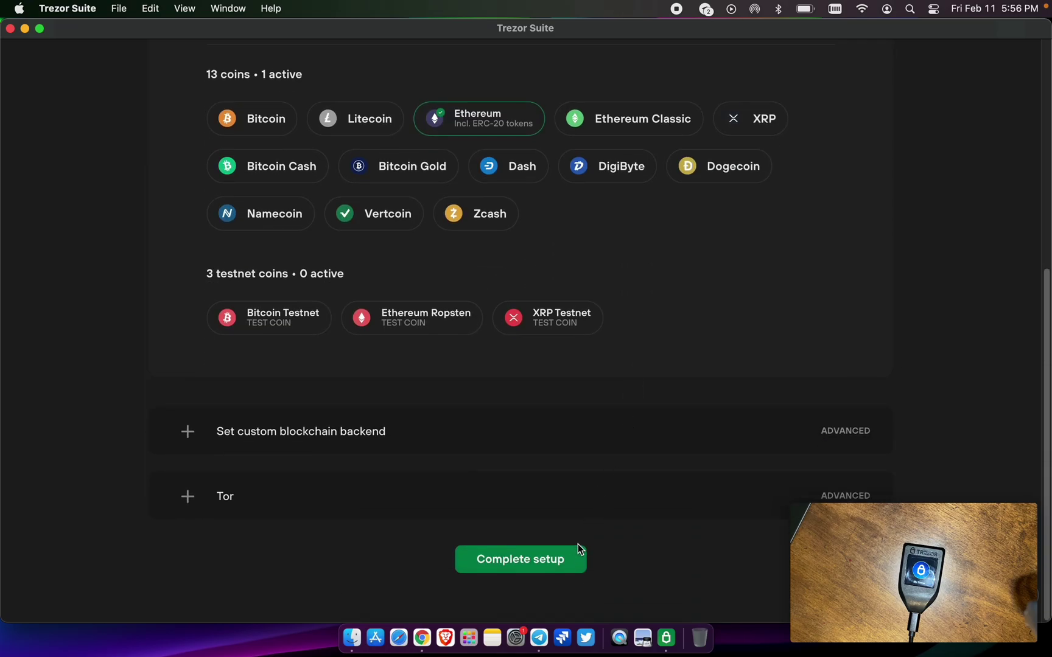
left_click(538, 574)
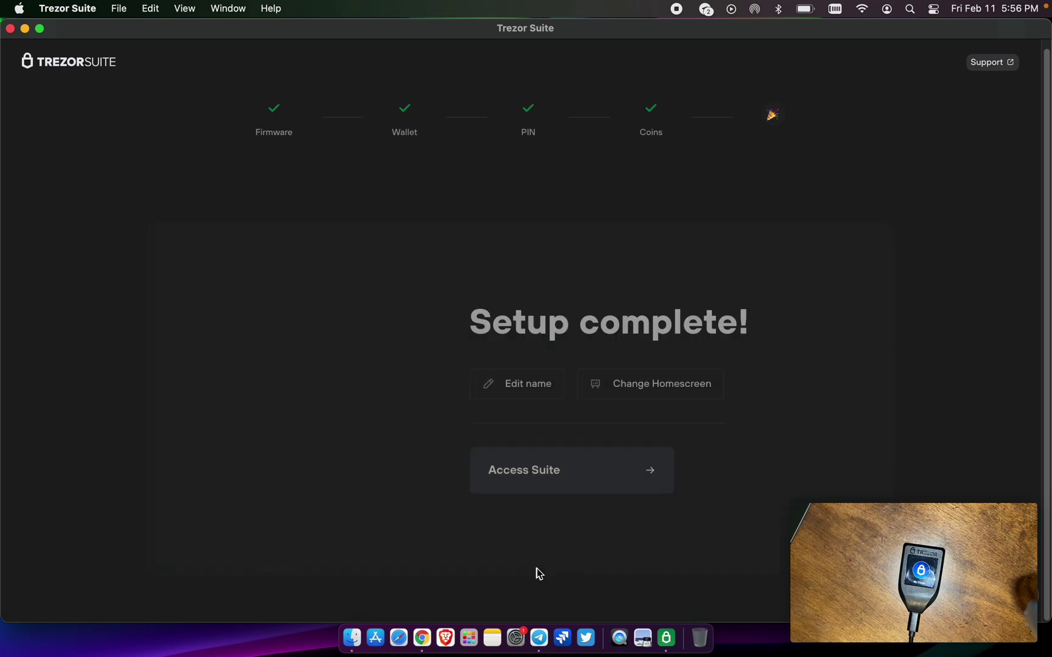
left_click(530, 385)
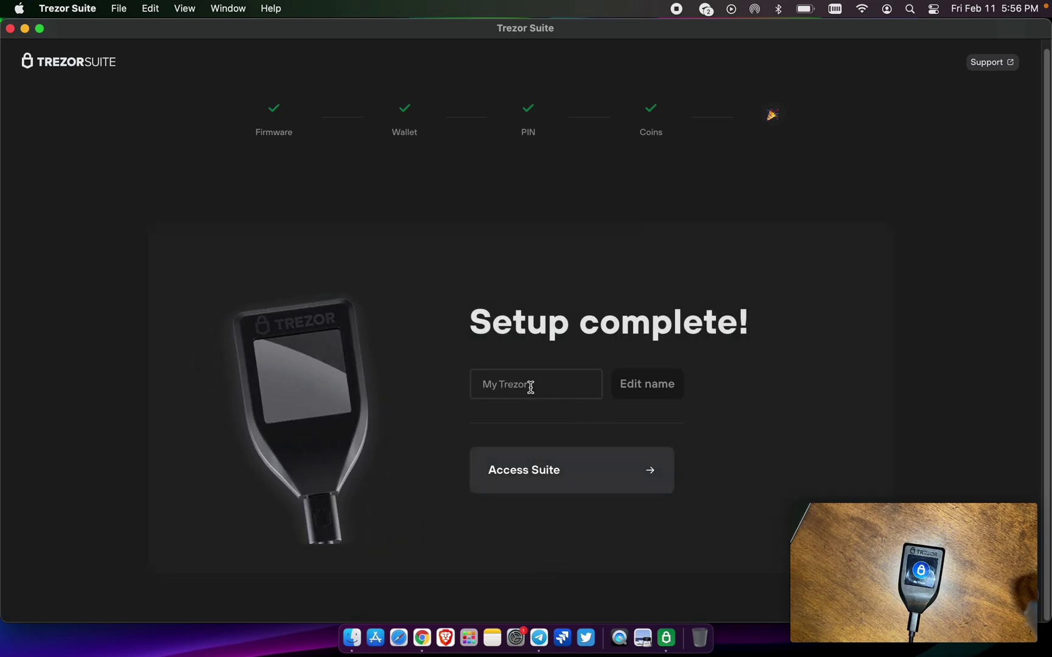
- Rename the device to 'test 4' and confirm the change on the Trezor
type("test")
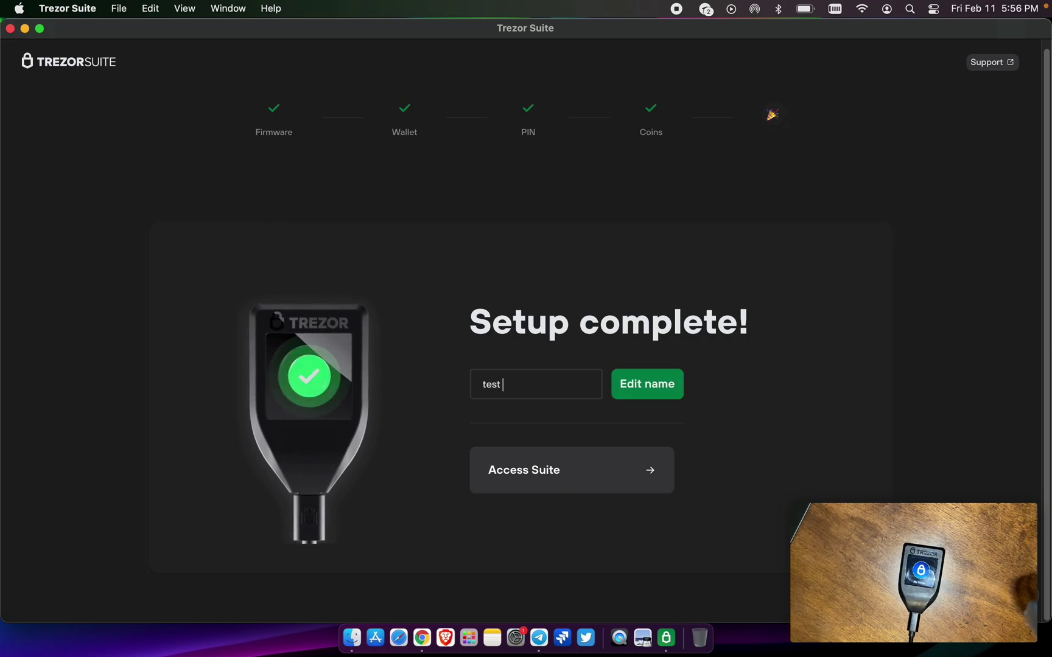
type(" 4")
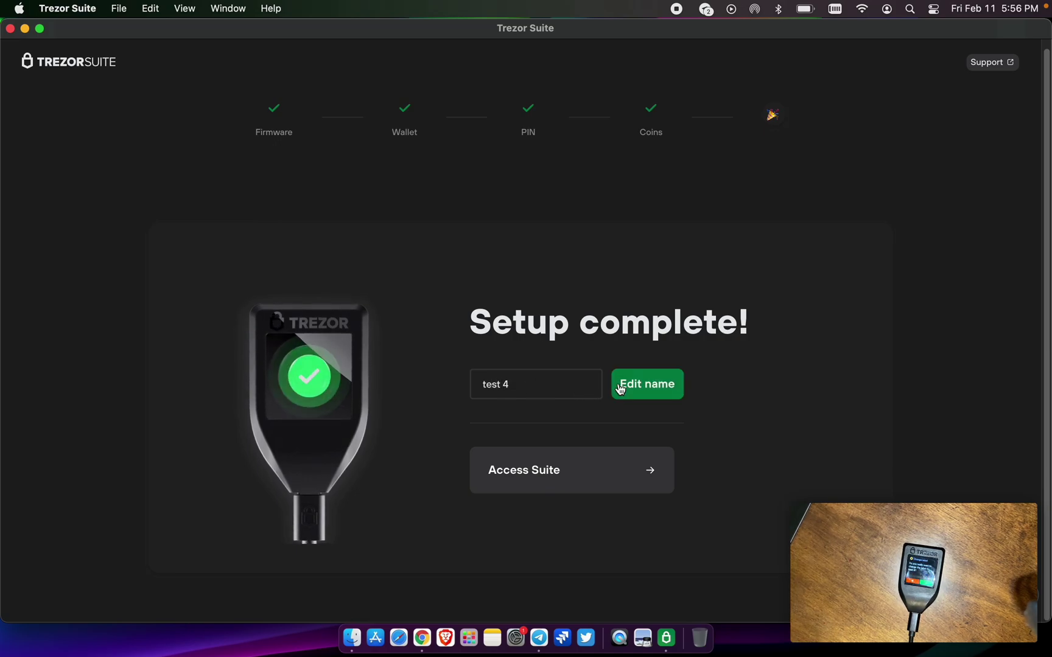
left_click(619, 388)
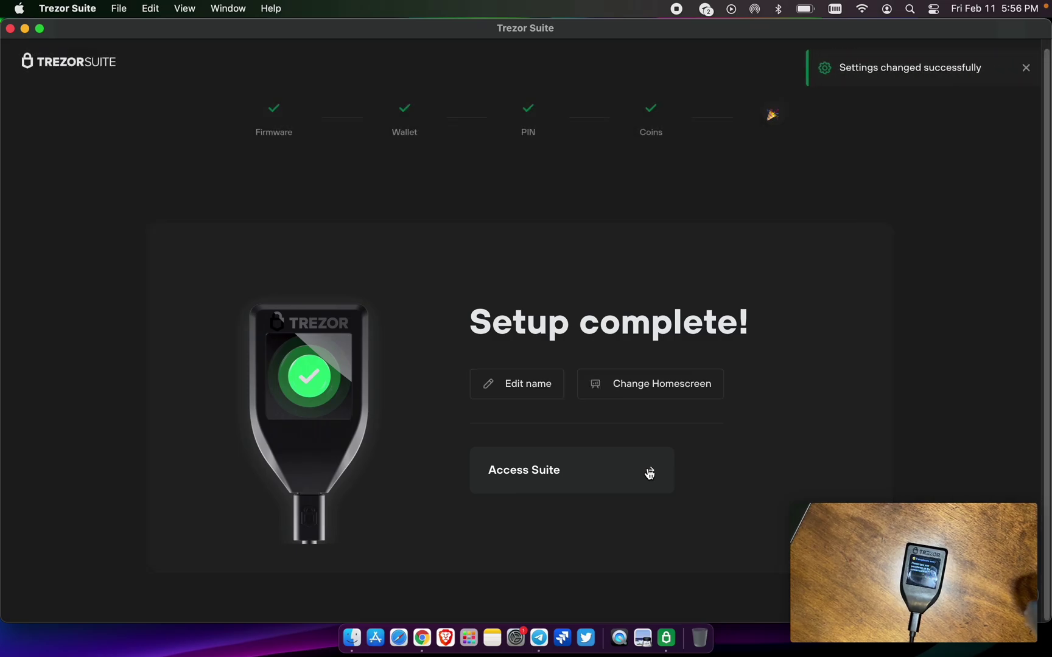
- Access the Suite dashboard and choose the Hidden wallet passphrase option
left_click(649, 472)
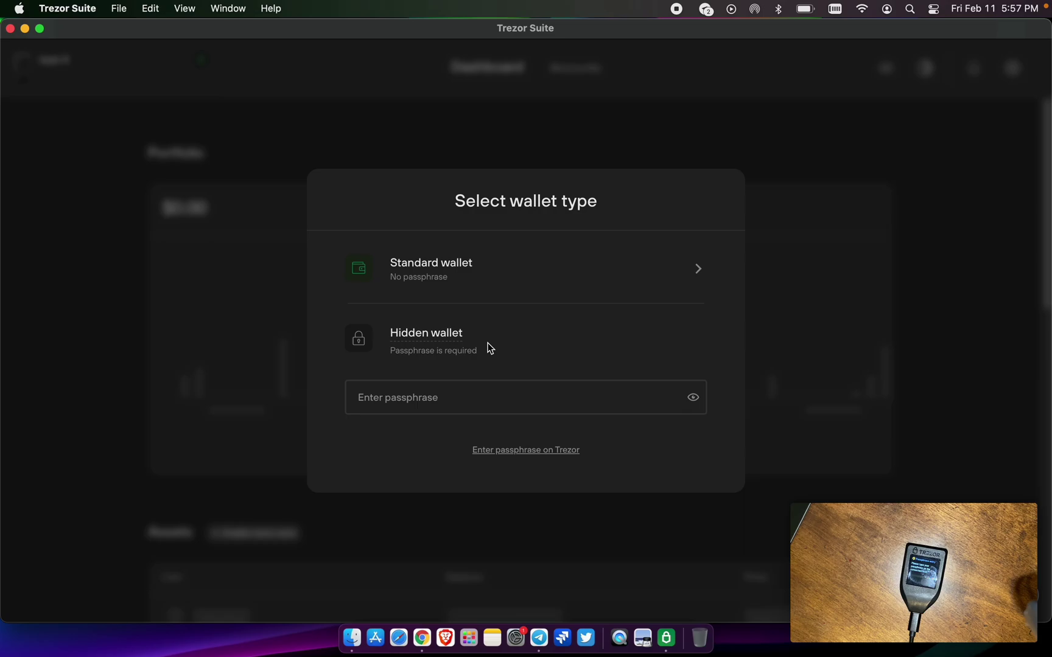
left_click(461, 400)
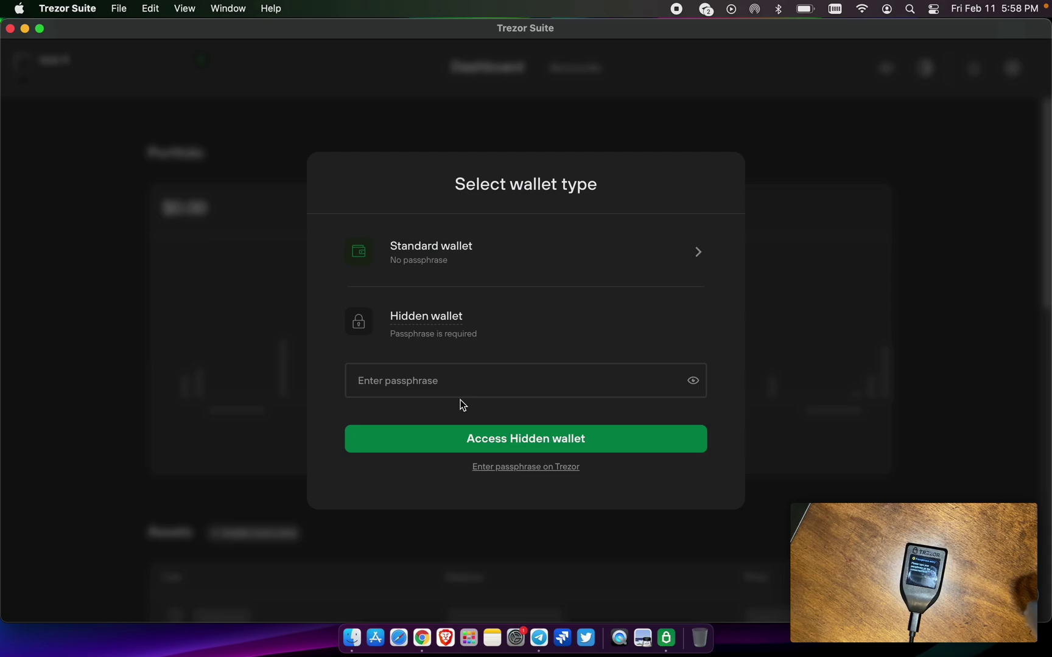
- Enter the hidden wallet's passphrase and open the Hidden wallet
type("•••••")
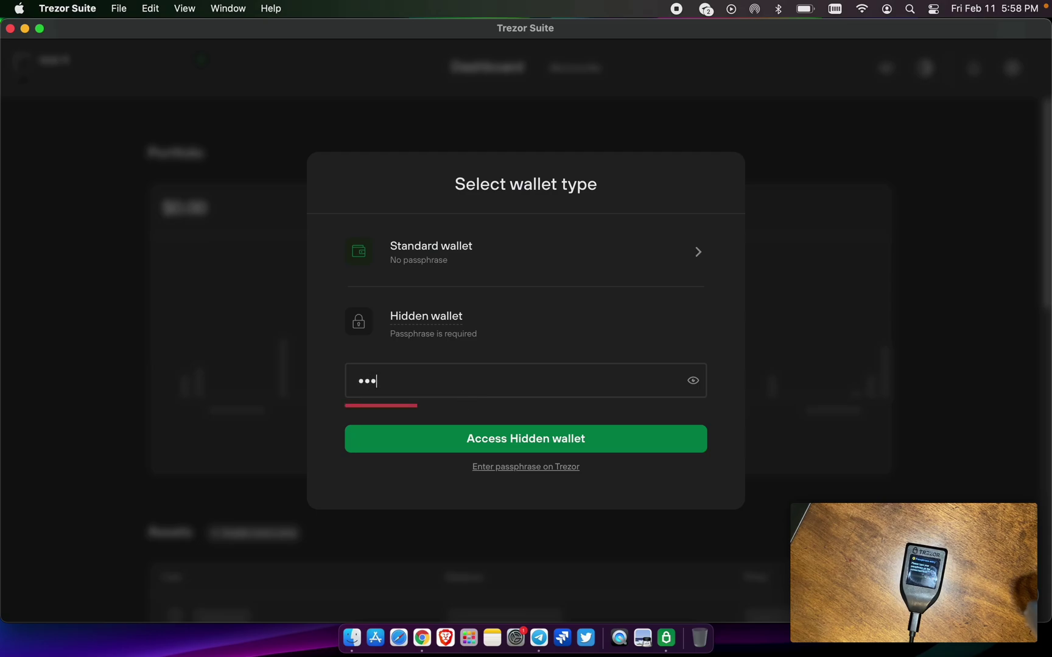
type("••••")
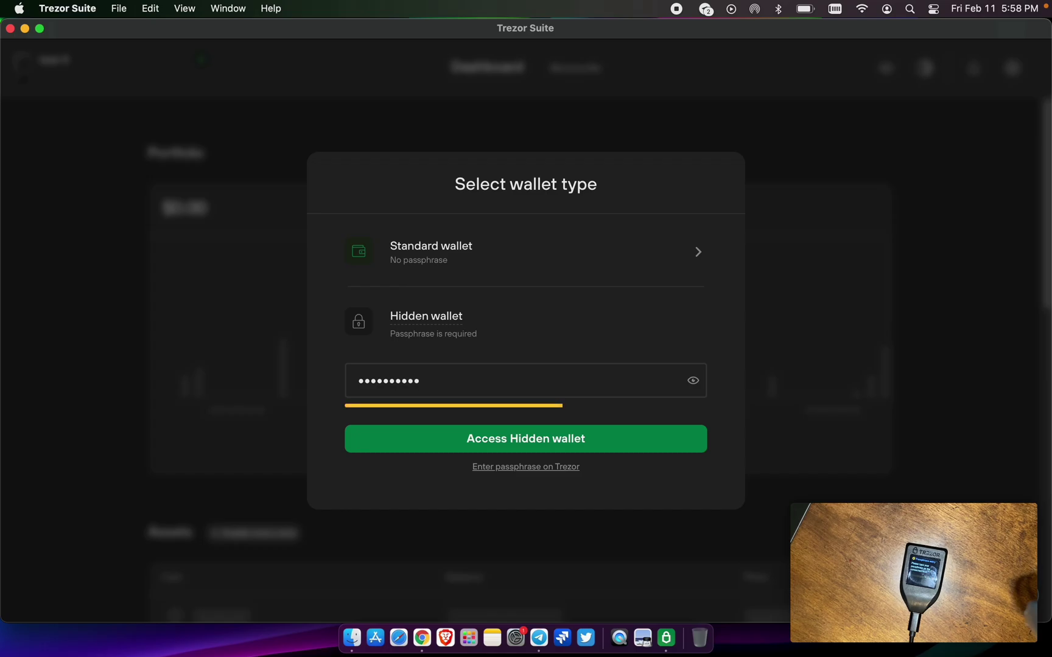
left_click(515, 438)
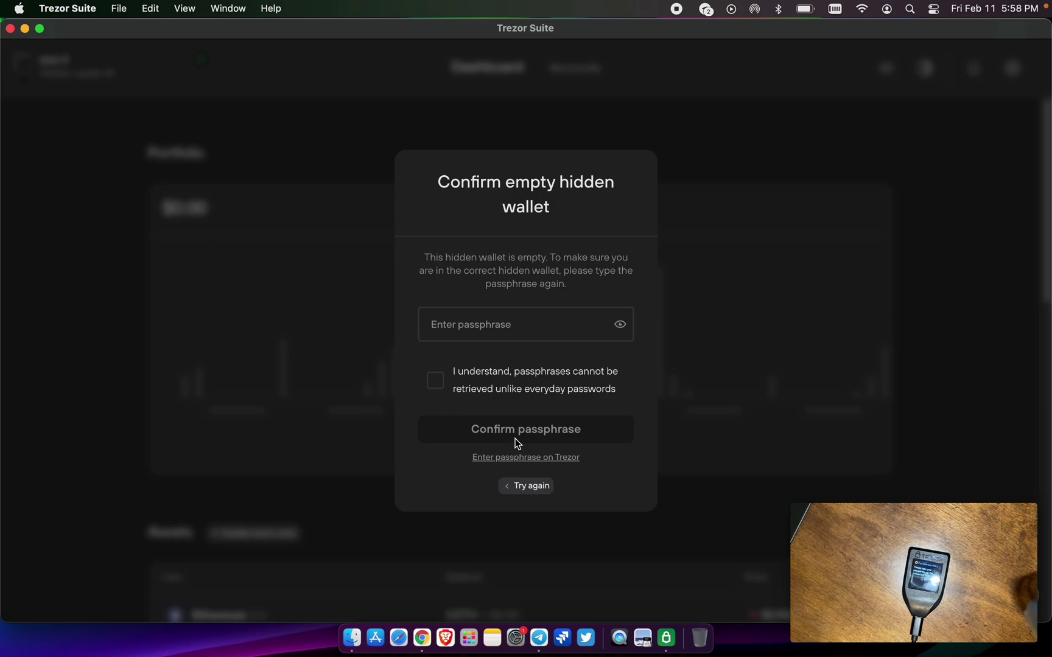
- Re-enter the passphrase, acknowledge it can't be recovered, check it, and confirm to open Hidden wallet #1
type("•••••••••")
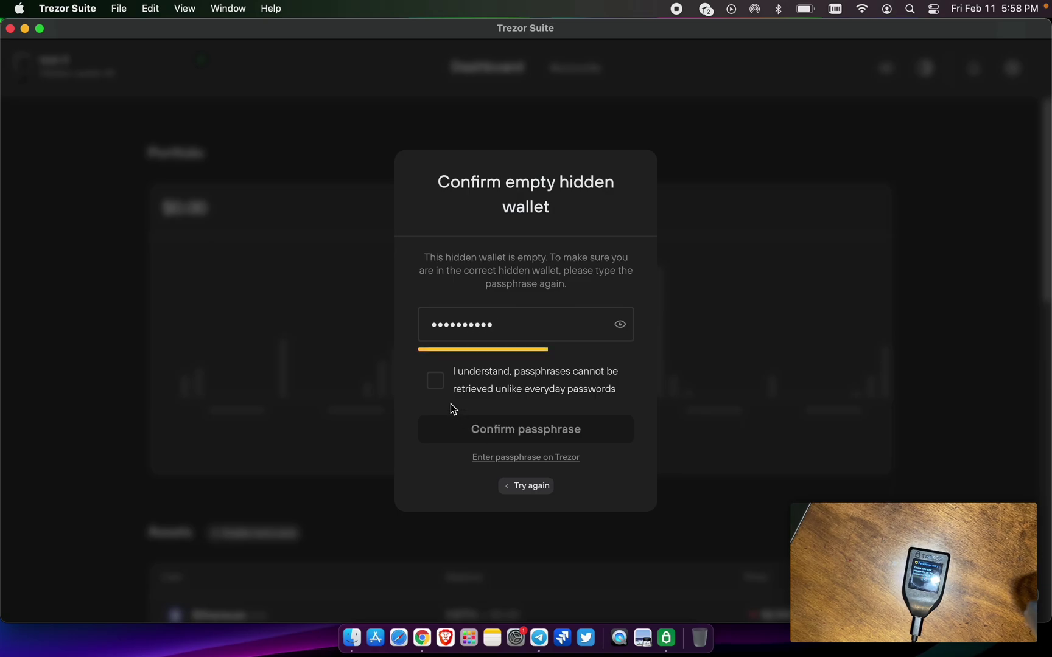
left_click(435, 380)
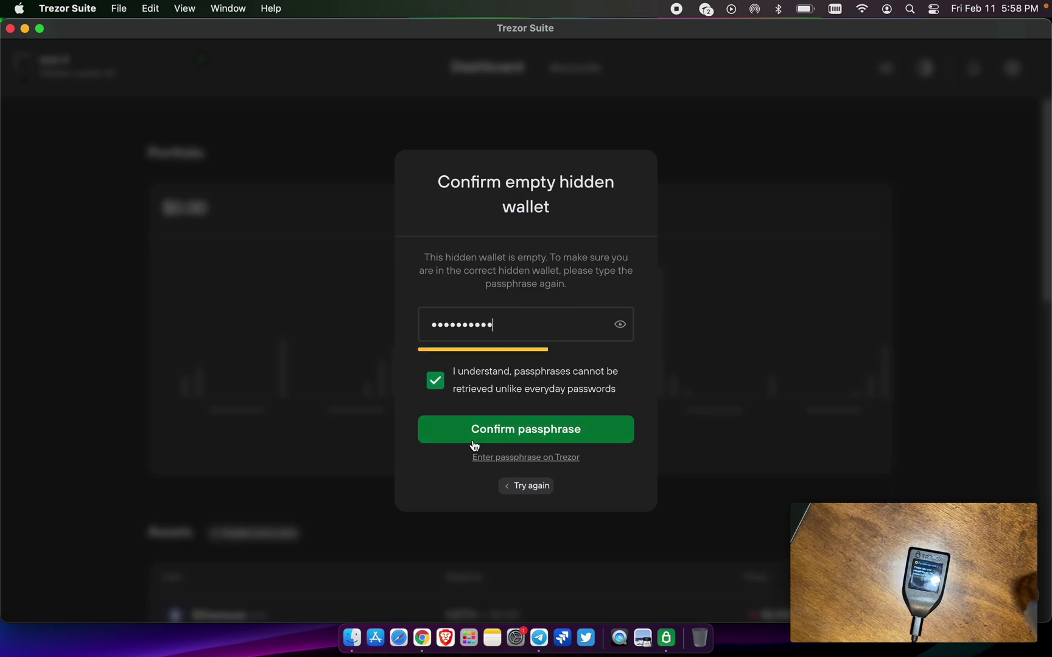
left_click(620, 326)
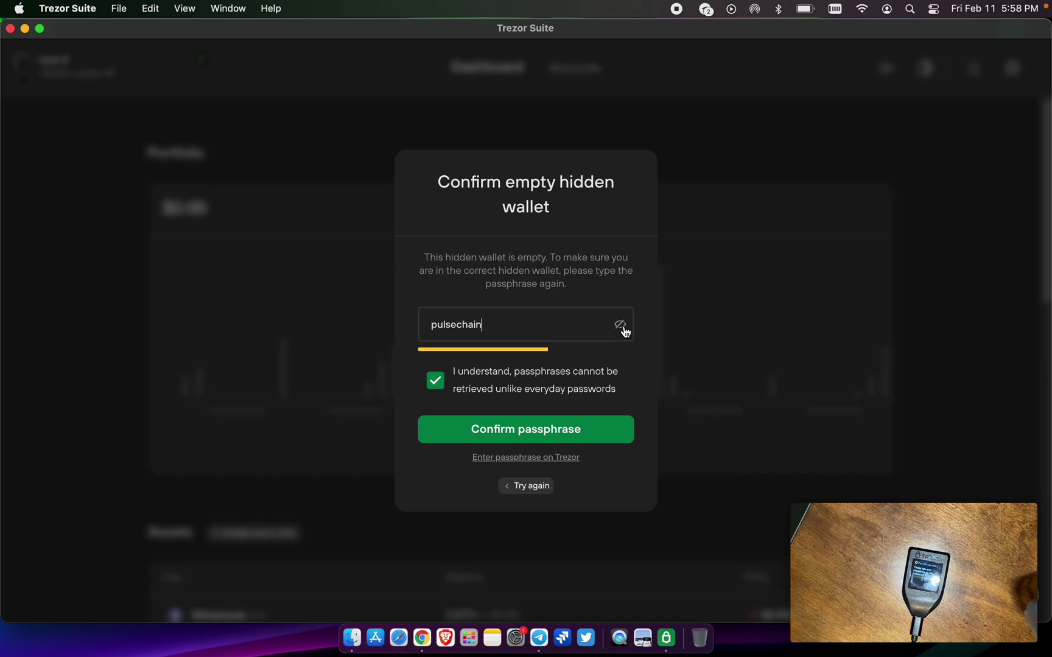
left_click(559, 430)
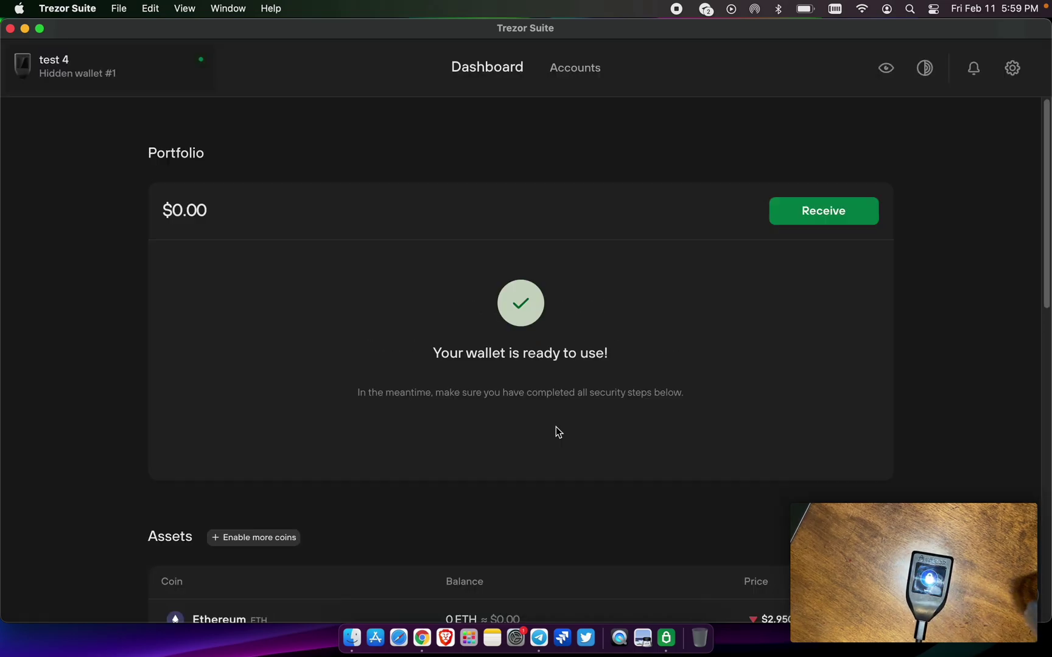
- Show and verify the hidden wallet's full Ethereum #1 receiving address on the Trezor, then close the dialog
left_click(822, 215)
left_click(800, 309)
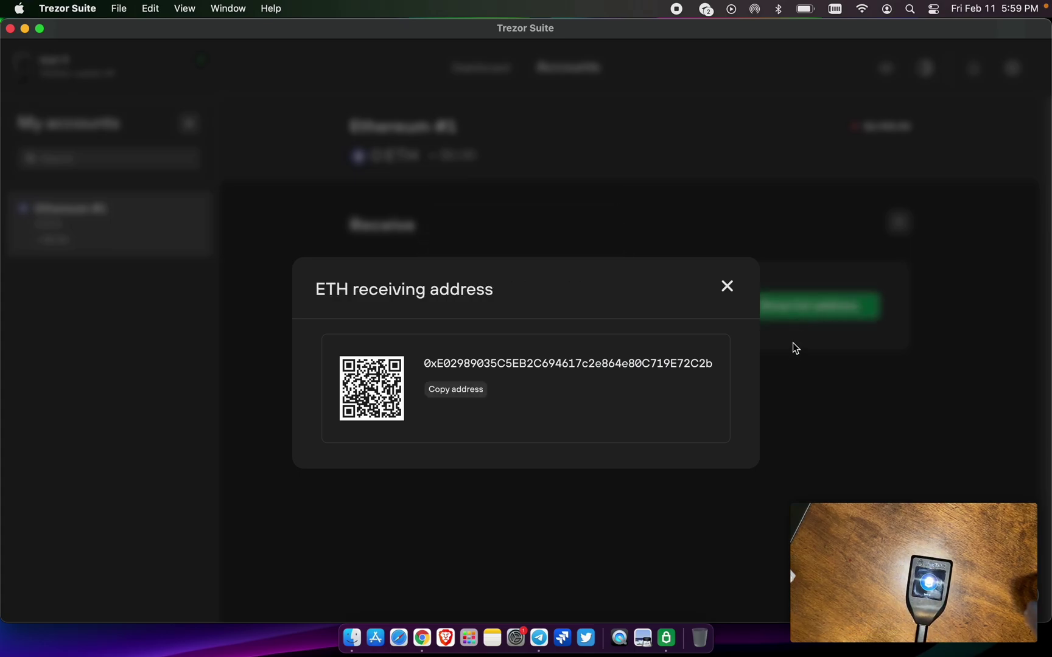
left_click(728, 287)
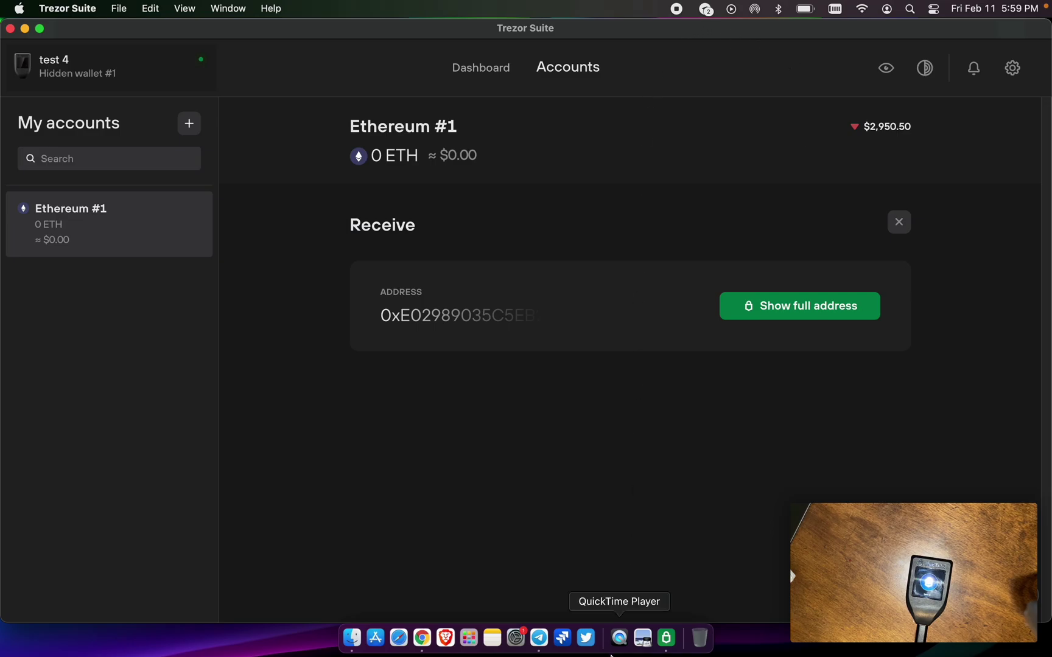
- Bring Chrome forward, switch to the other browser profile's window, and open a new tab
left_click(422, 639)
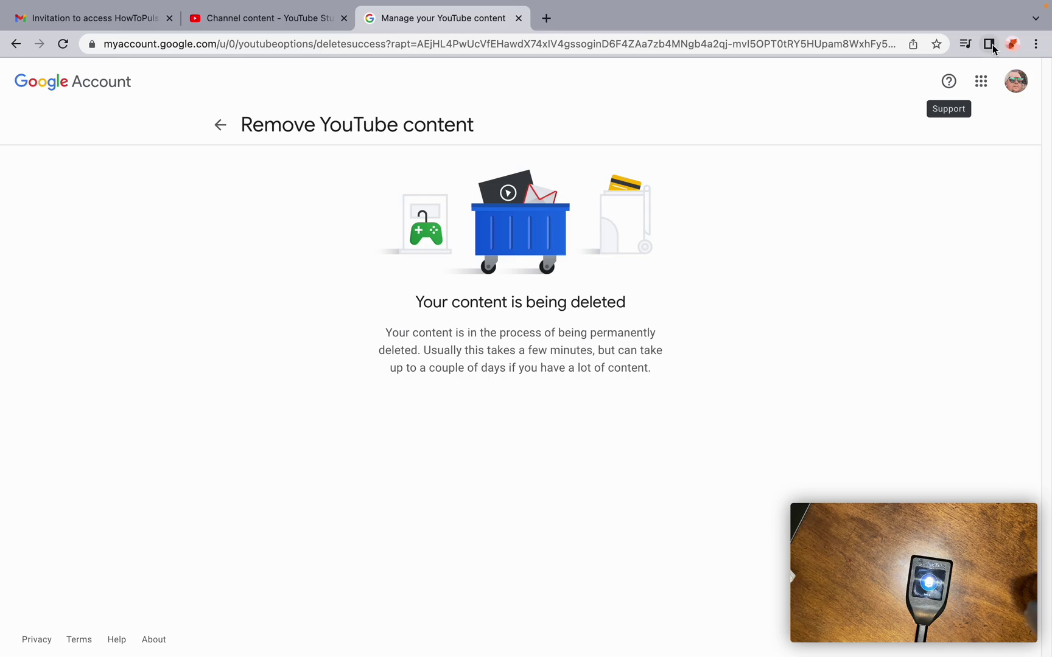
left_click(1012, 44)
left_click(887, 314)
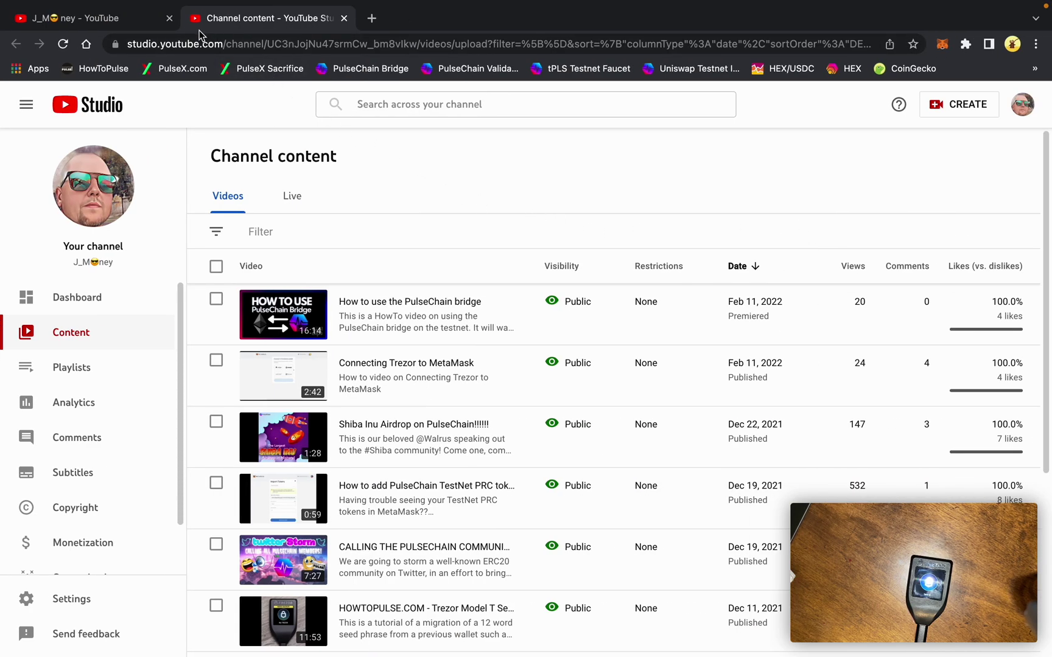
left_click(371, 19)
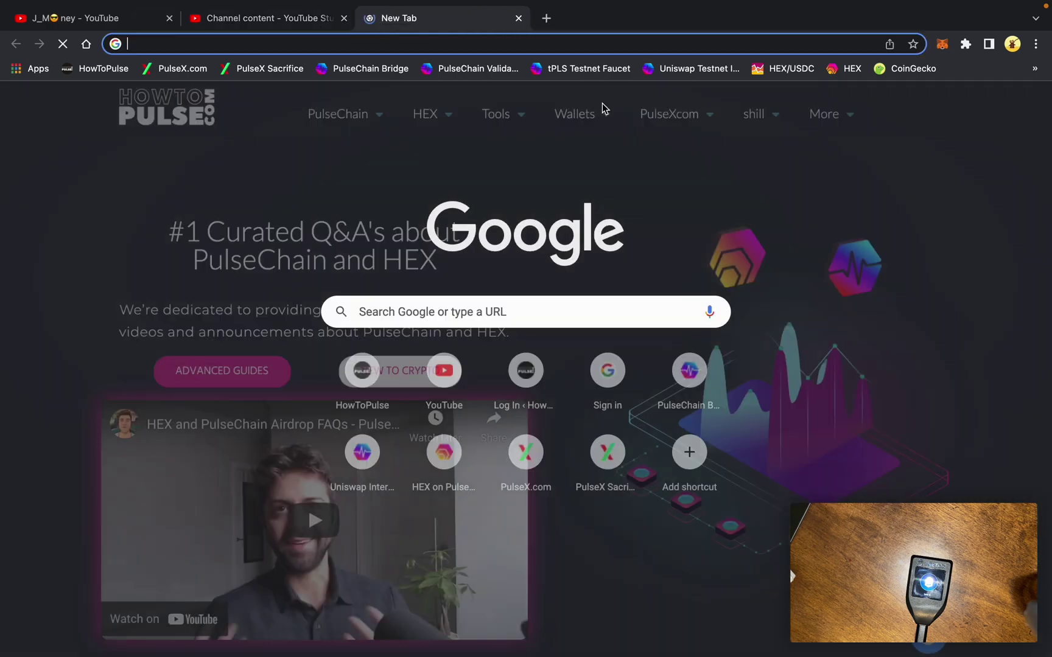
- Unlock MetaMask with the wallet password
left_click(940, 45)
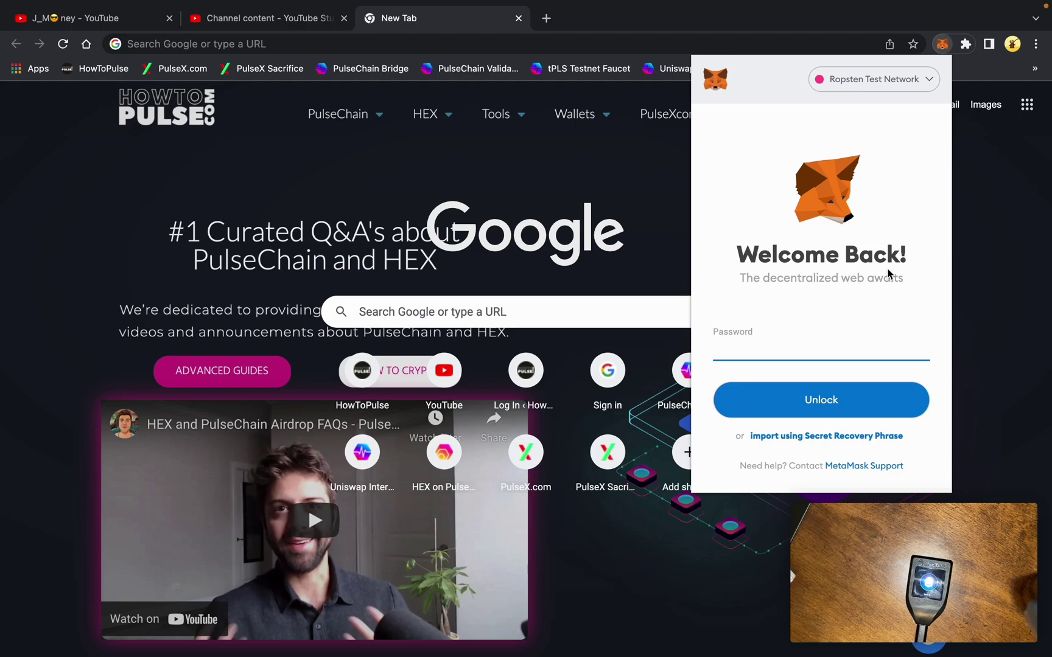
type("•")
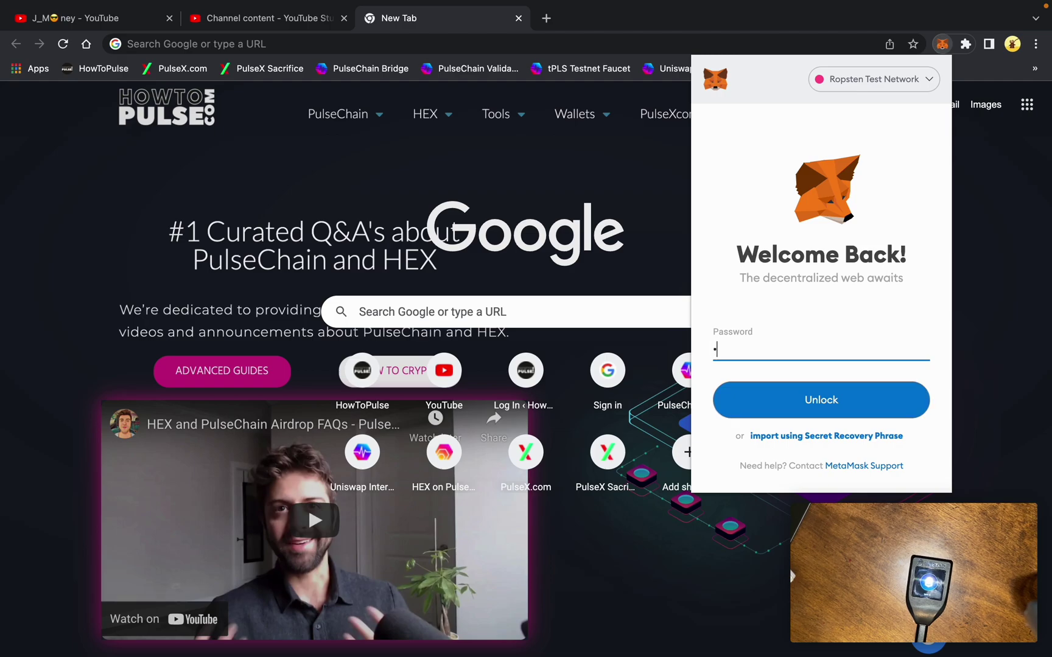
type("•••")
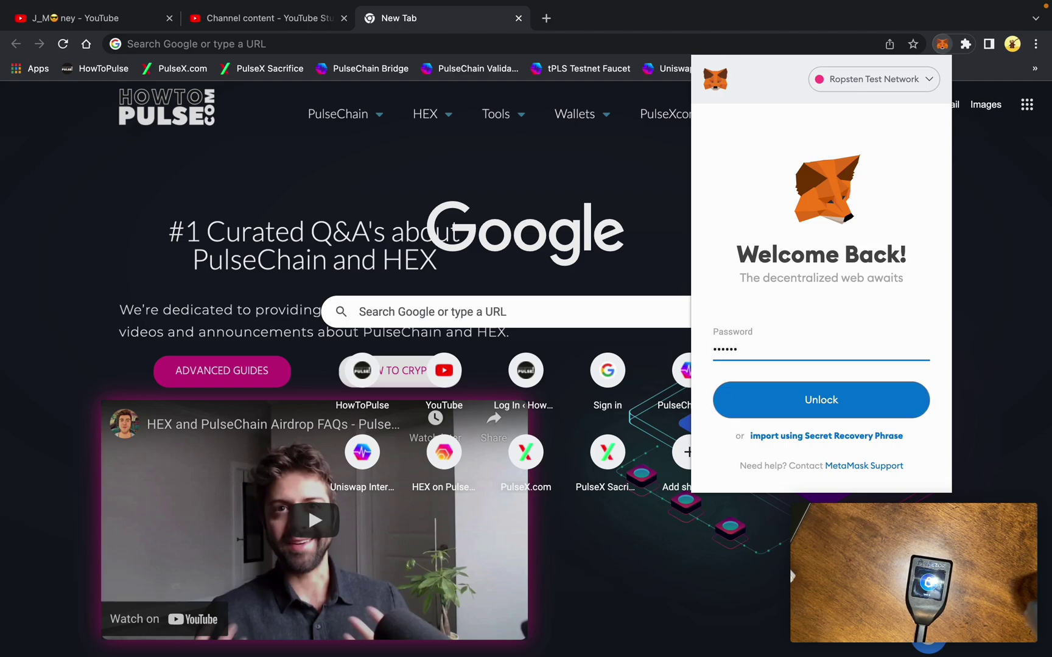
type("•")
key("Return")
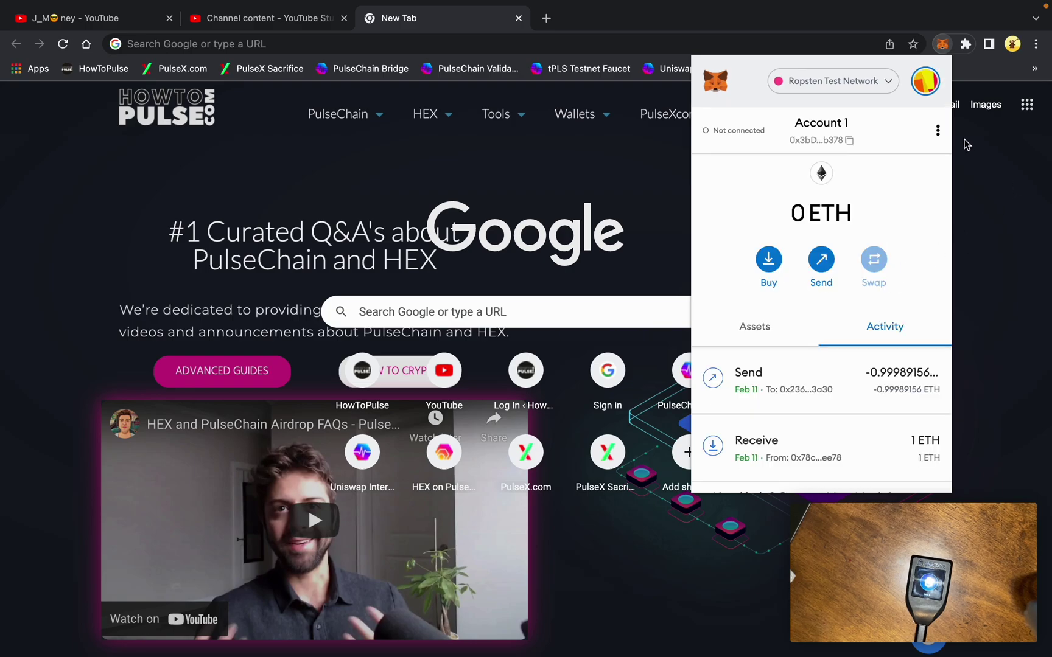
- Remove the Trezor 1 account from MetaMask, then glance at the current account's connected sites
left_click(926, 81)
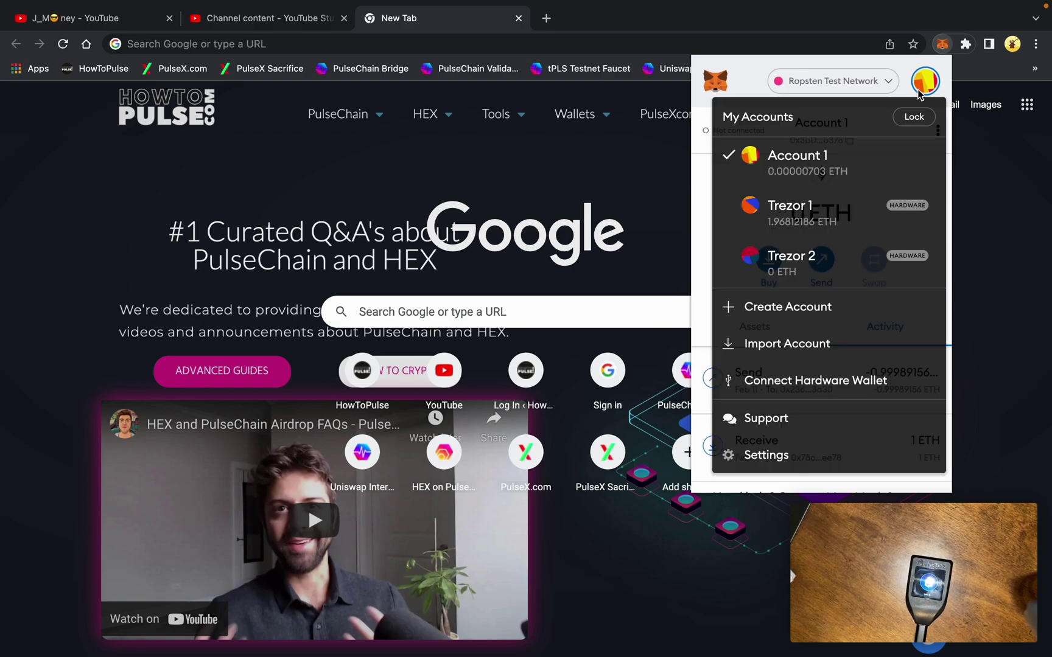
left_click(879, 210)
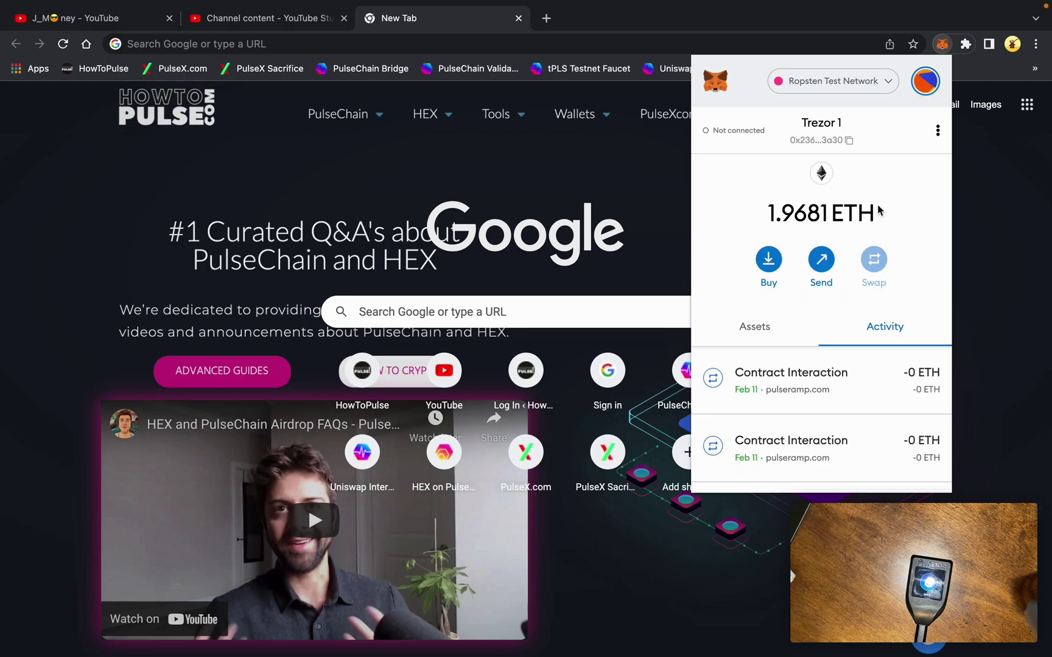
left_click(938, 132)
left_click(888, 301)
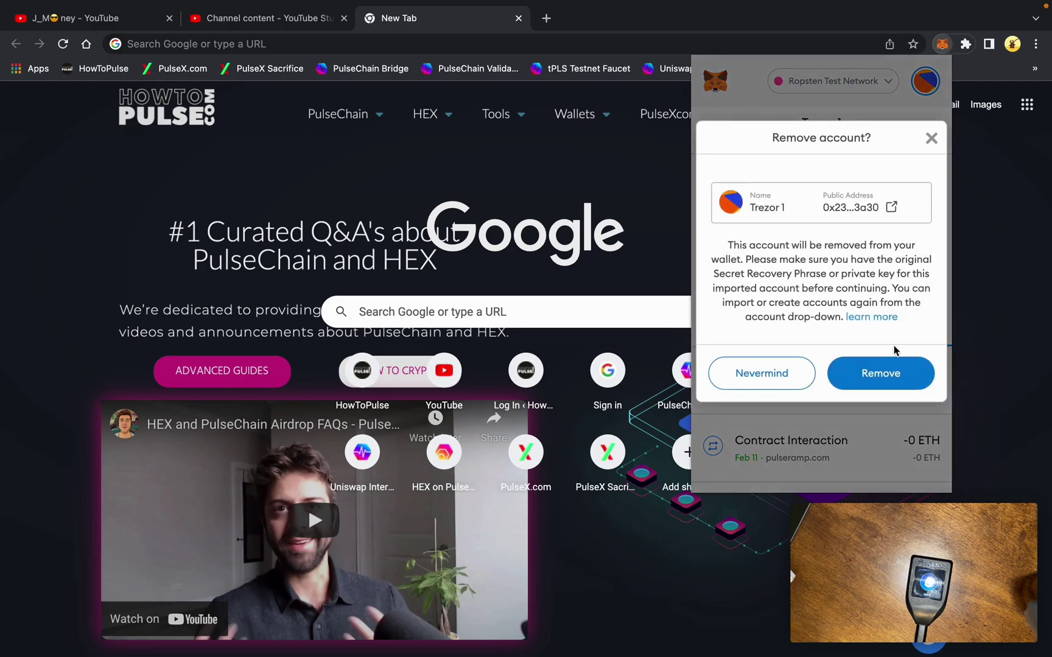
left_click(895, 372)
left_click(937, 130)
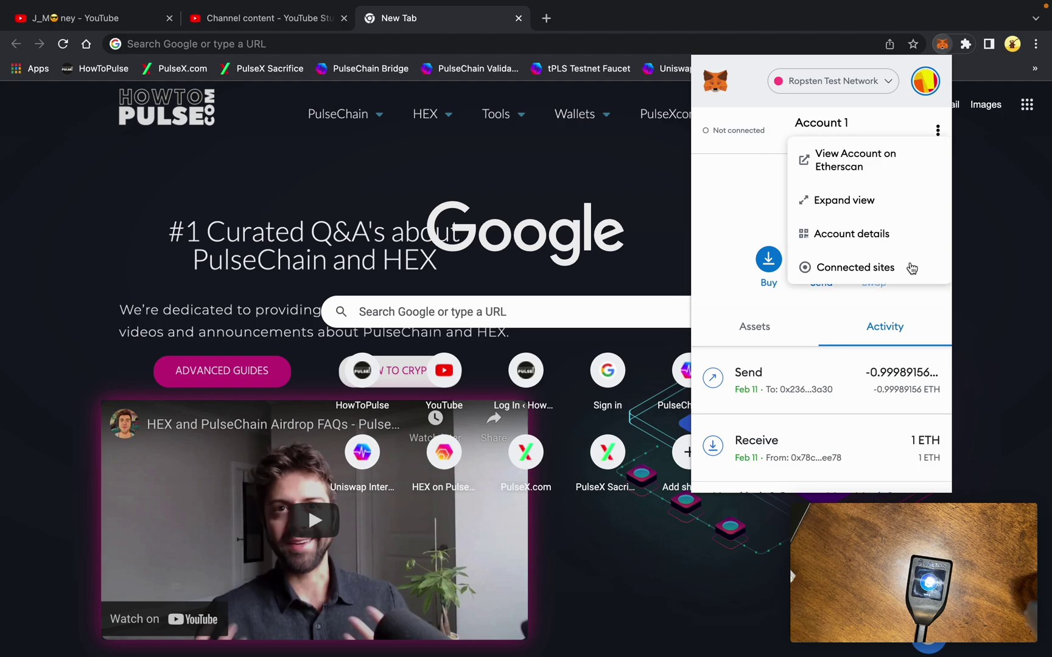
left_click(911, 268)
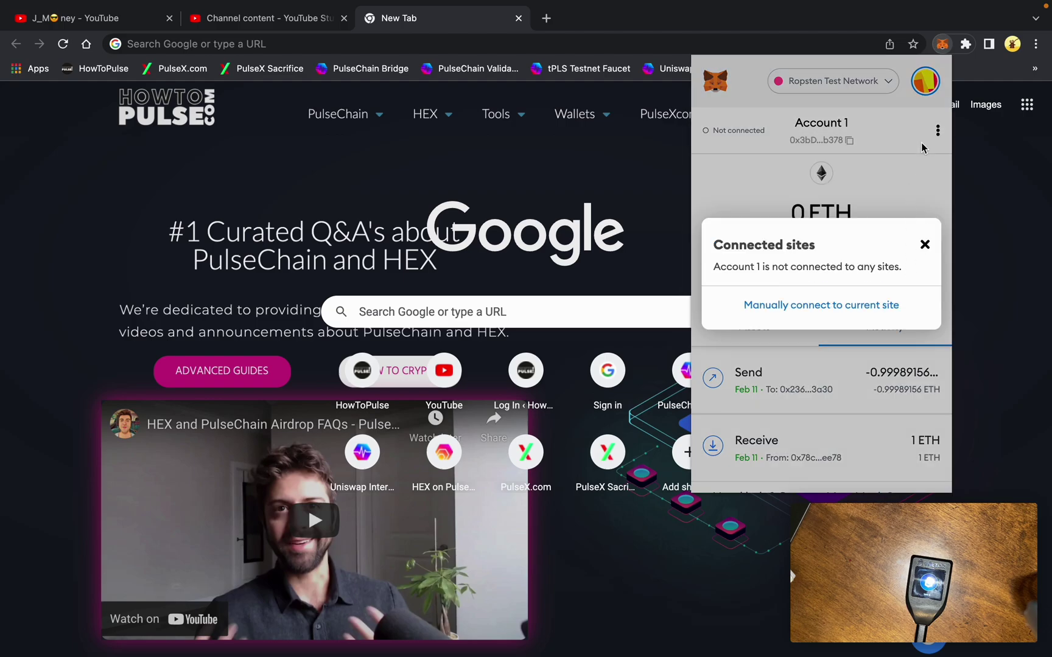
left_click(925, 246)
- Remove the Trezor 2 account and switch the network to Ethereum Mainnet
left_click(924, 85)
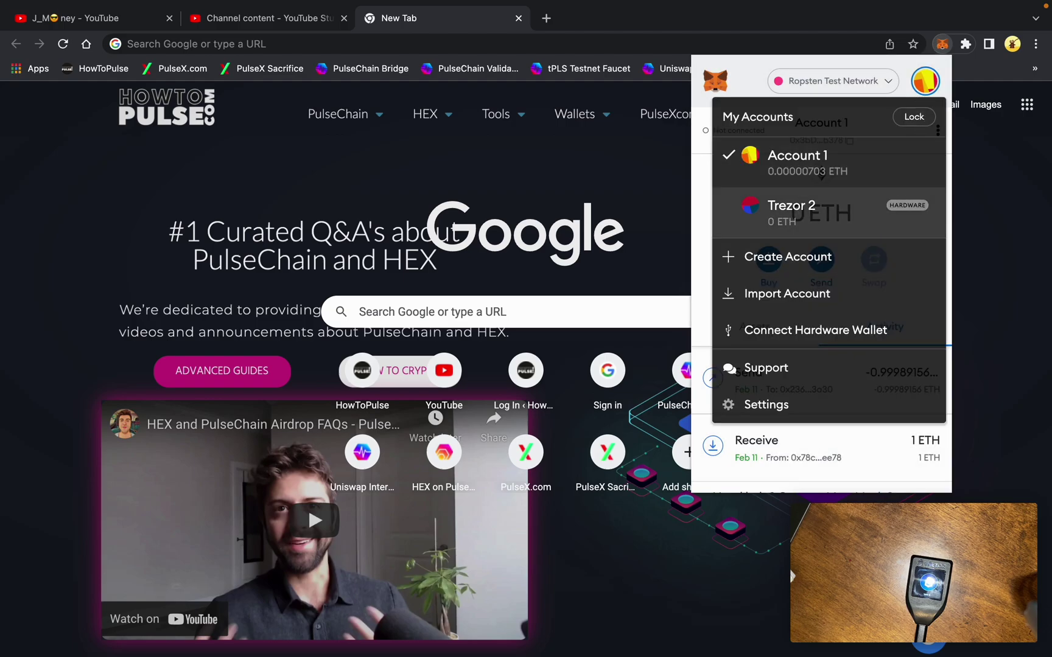
left_click(864, 210)
left_click(937, 130)
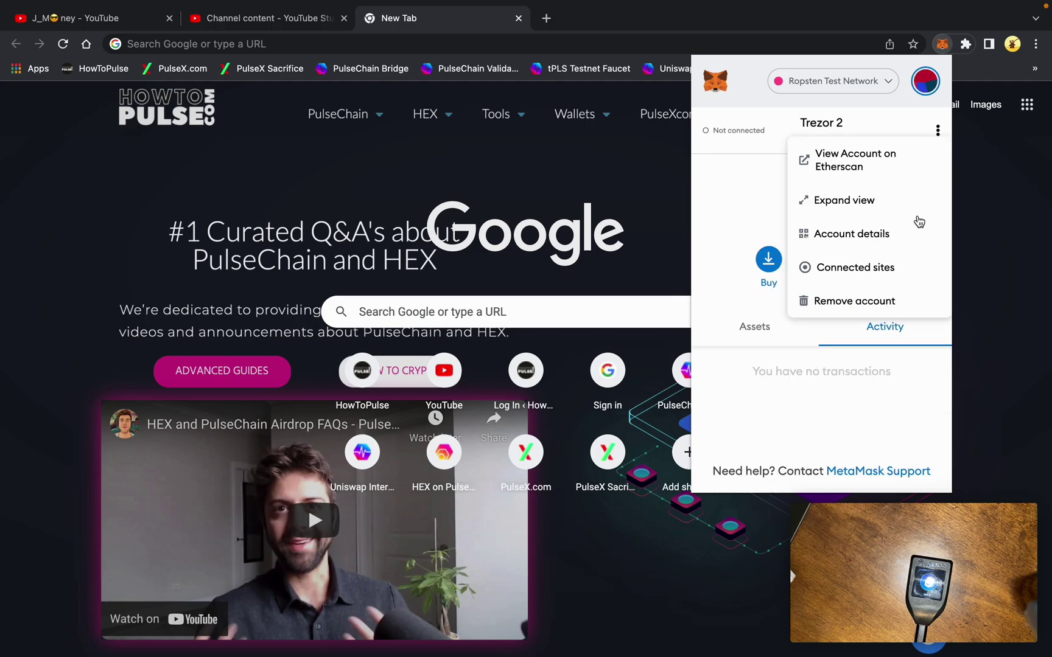
left_click(893, 303)
left_click(896, 370)
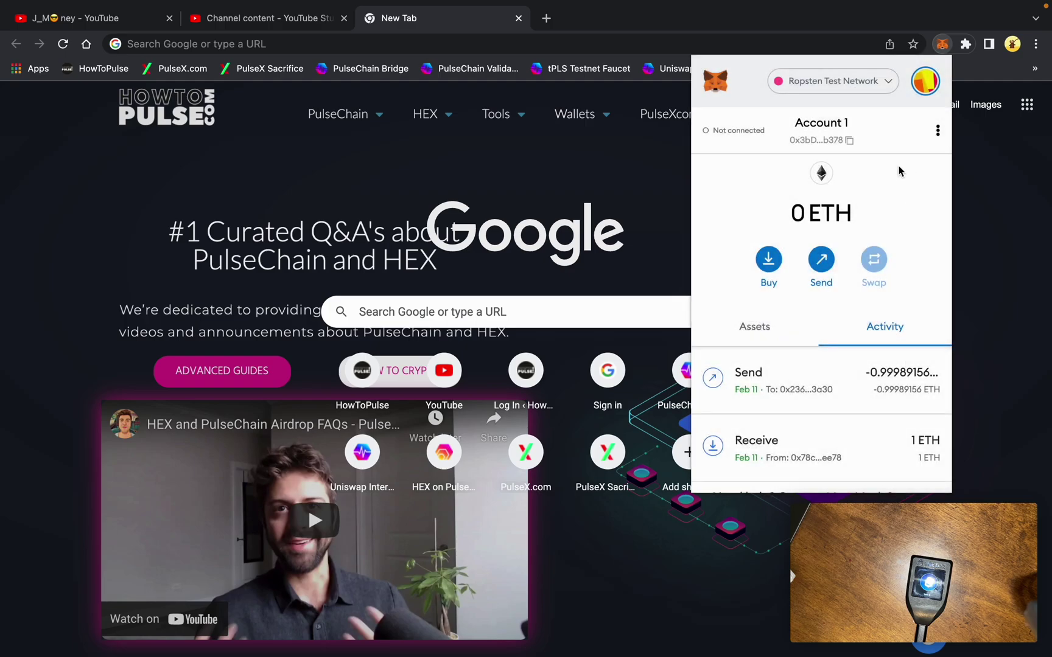
left_click(889, 82)
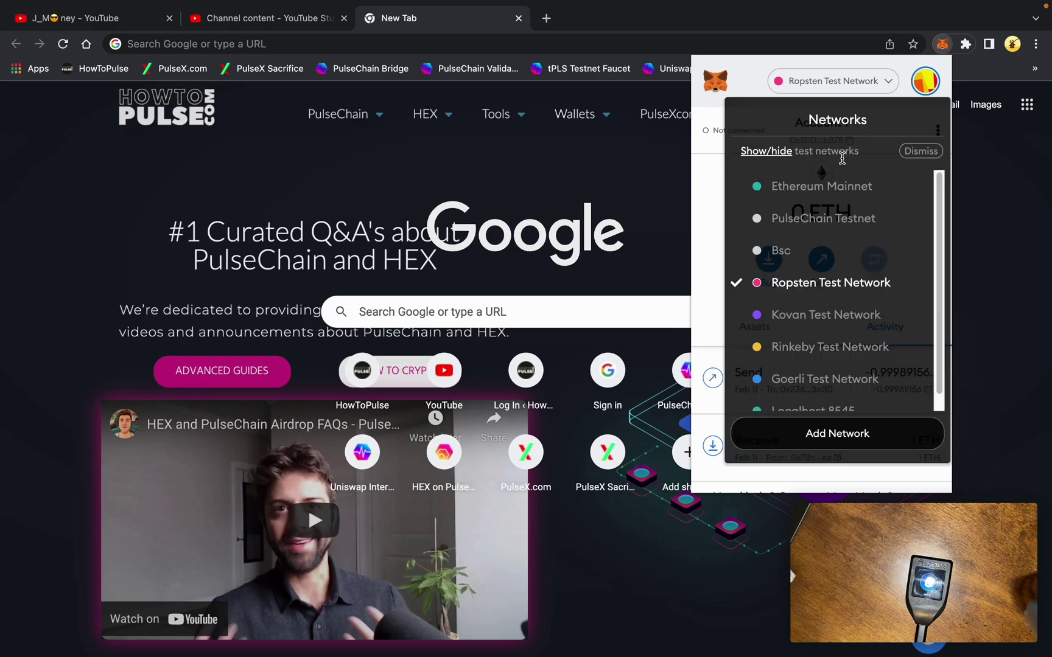
left_click(832, 193)
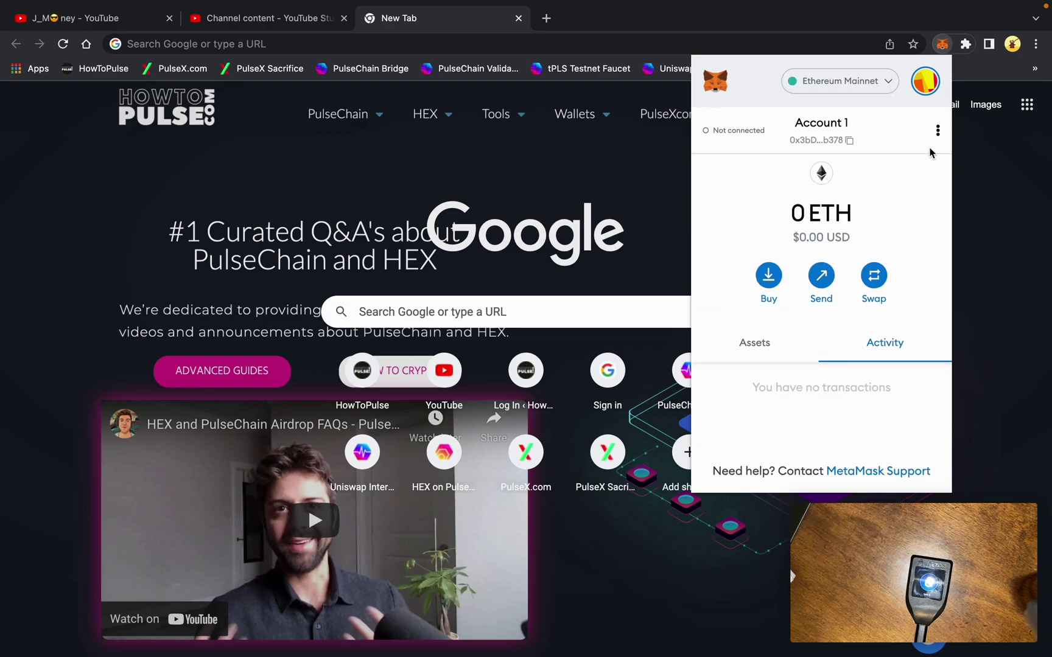
- Connect a Trezor hardware wallet in MetaMask, allowing public-key access once and exporting the key
left_click(931, 91)
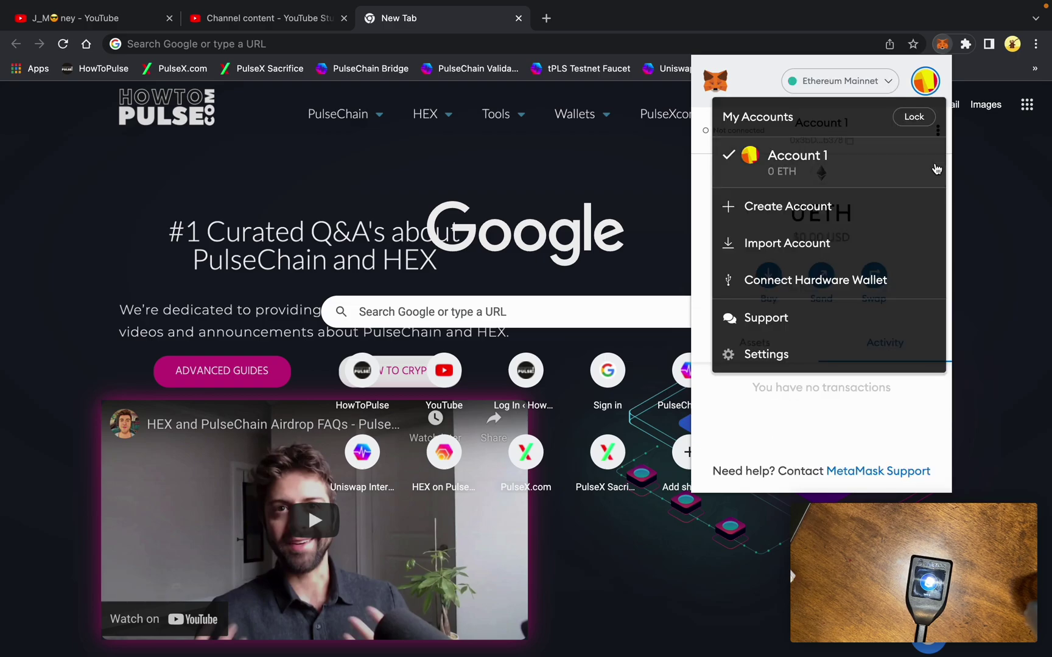
left_click(912, 278)
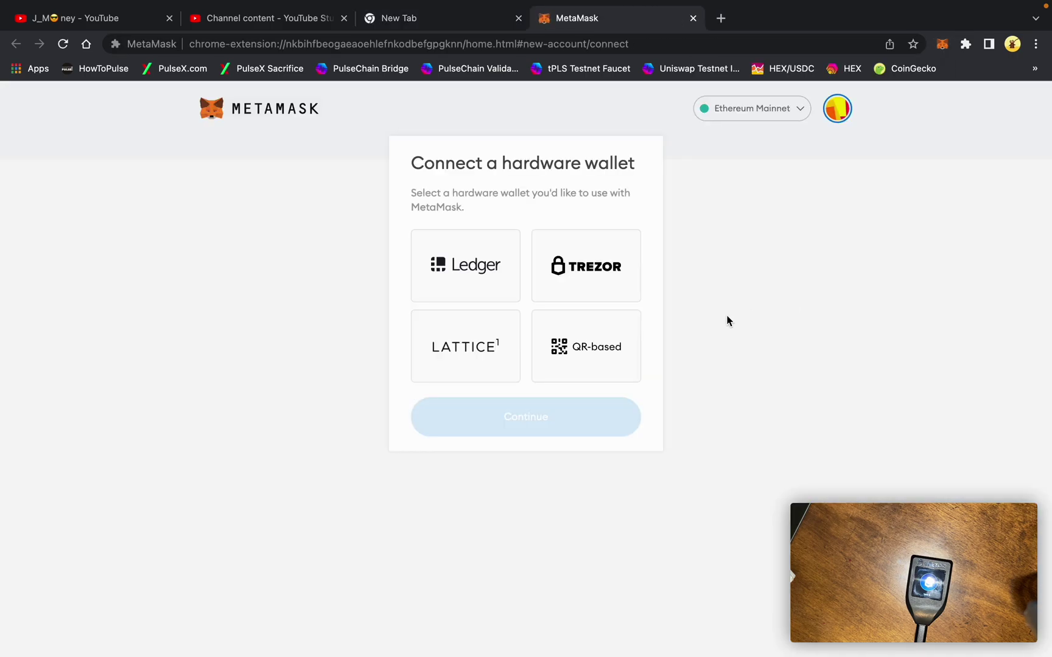
left_click(621, 288)
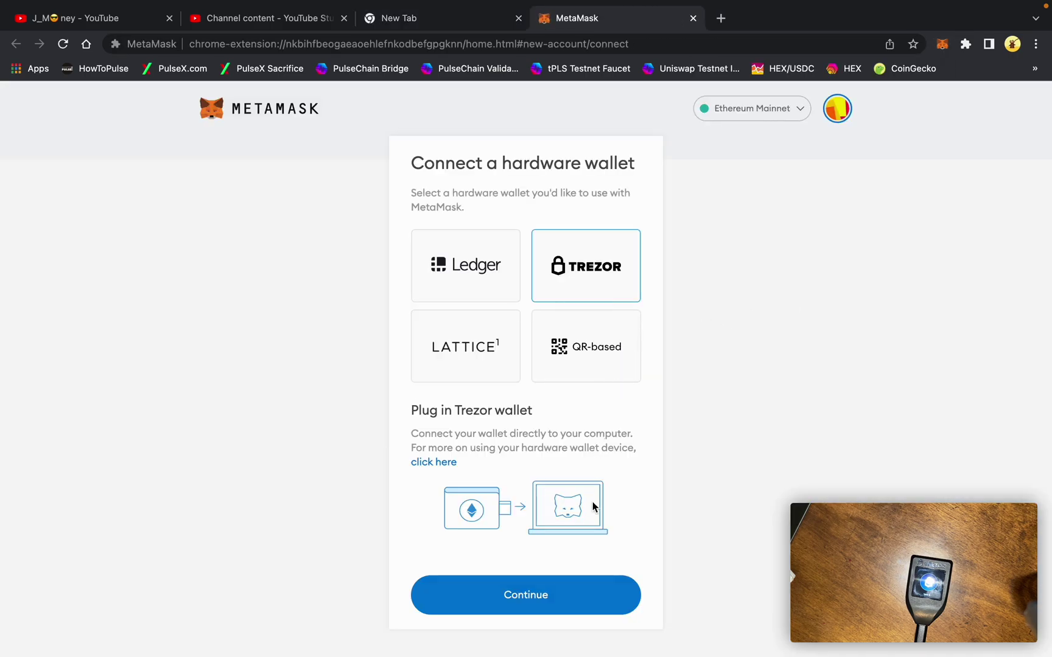
left_click(575, 601)
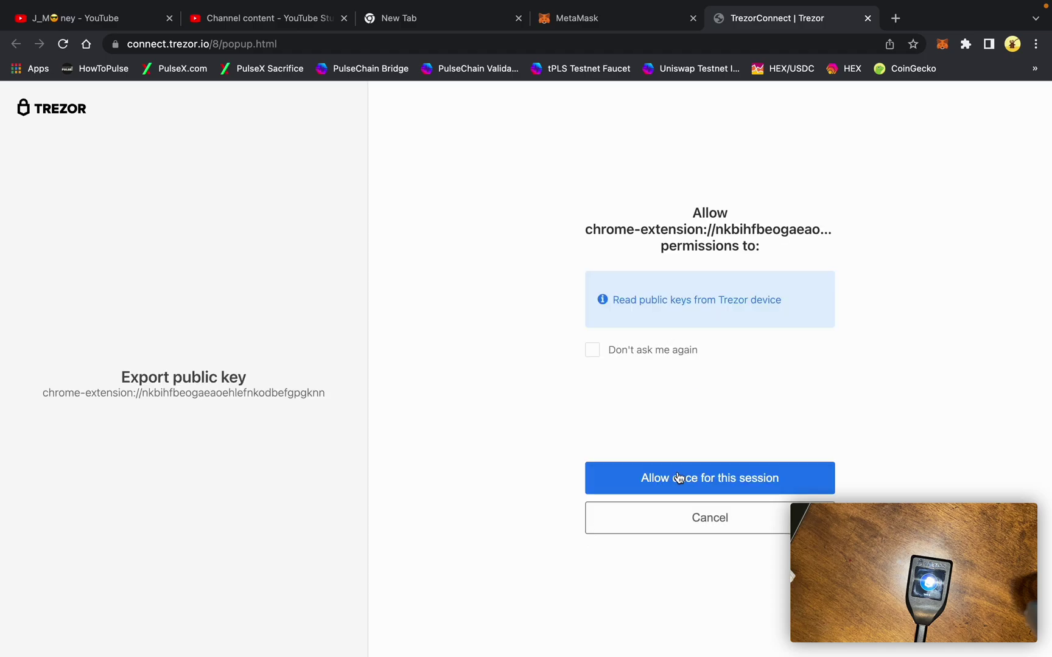
left_click(679, 478)
left_click(667, 474)
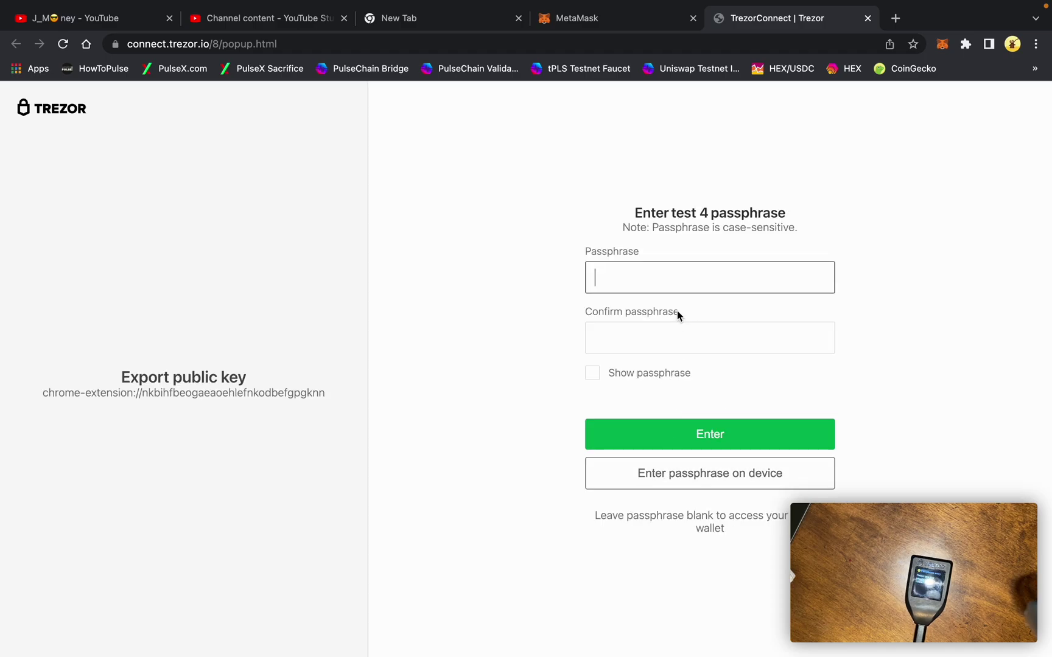
- Enter the test 4 passphrase in the Passphrase and Confirm fields, retyping the first entry
type("•••••")
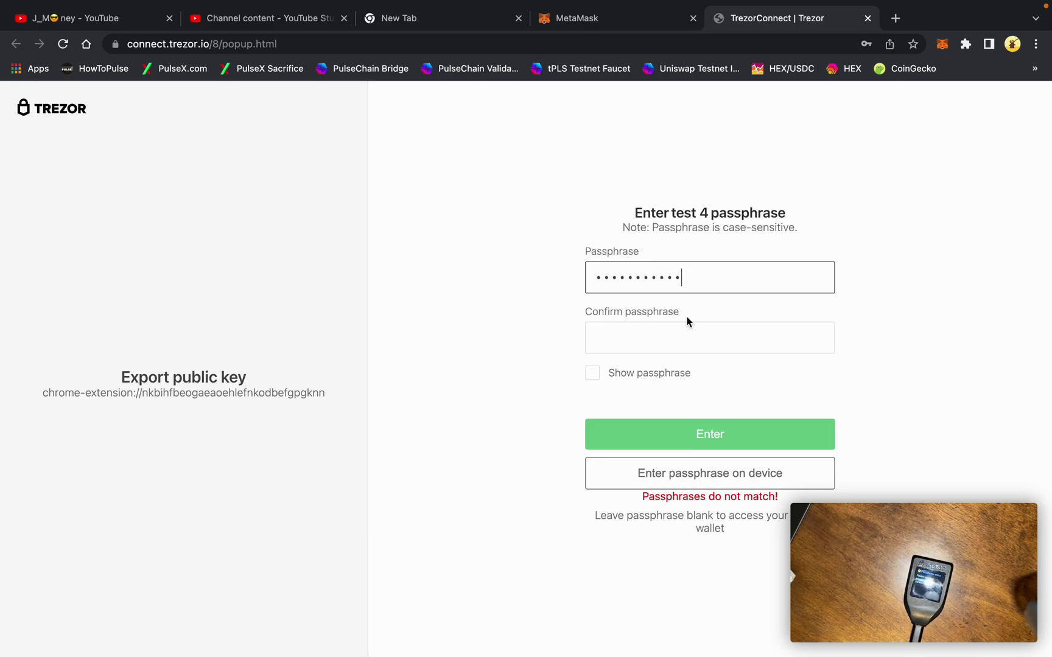
left_click(674, 340)
type("••")
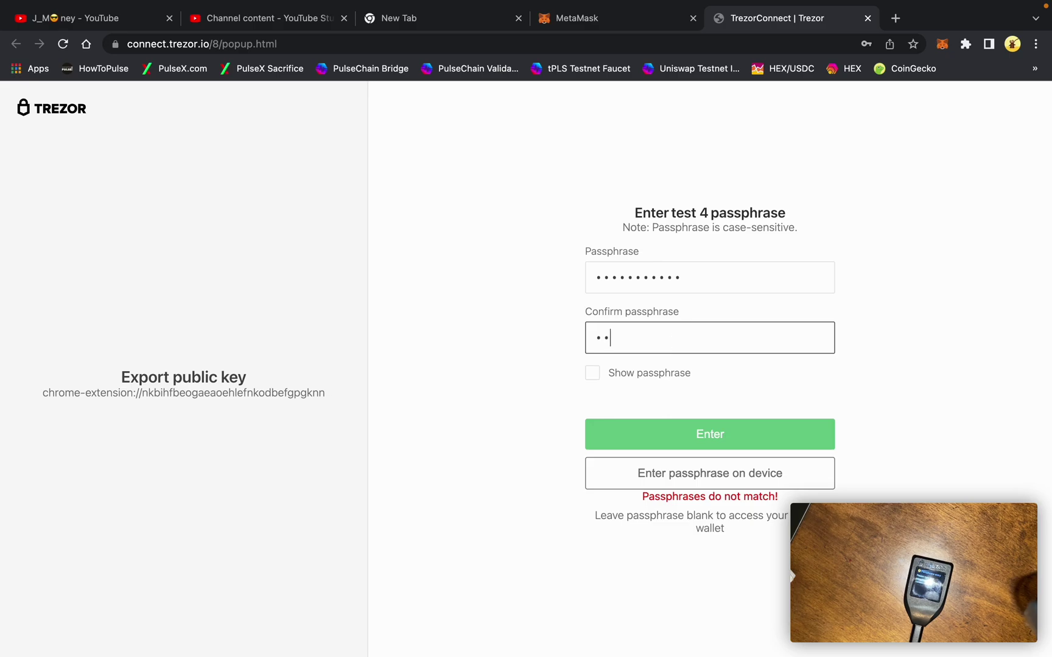
type("••••••••••")
double_click(679, 280)
type("•••••••")
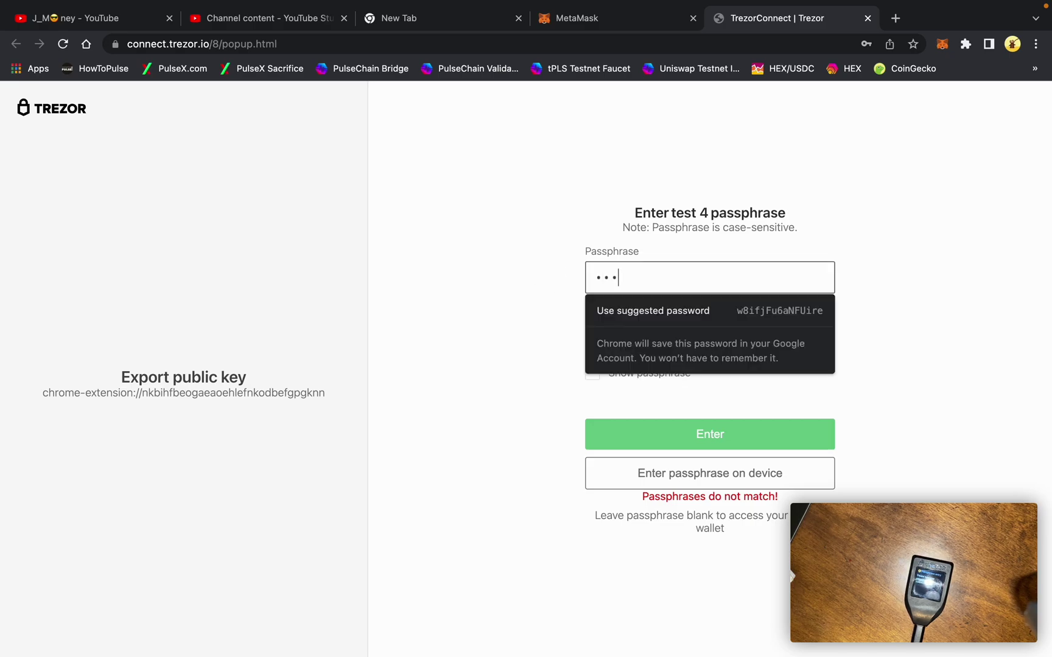
type("•••")
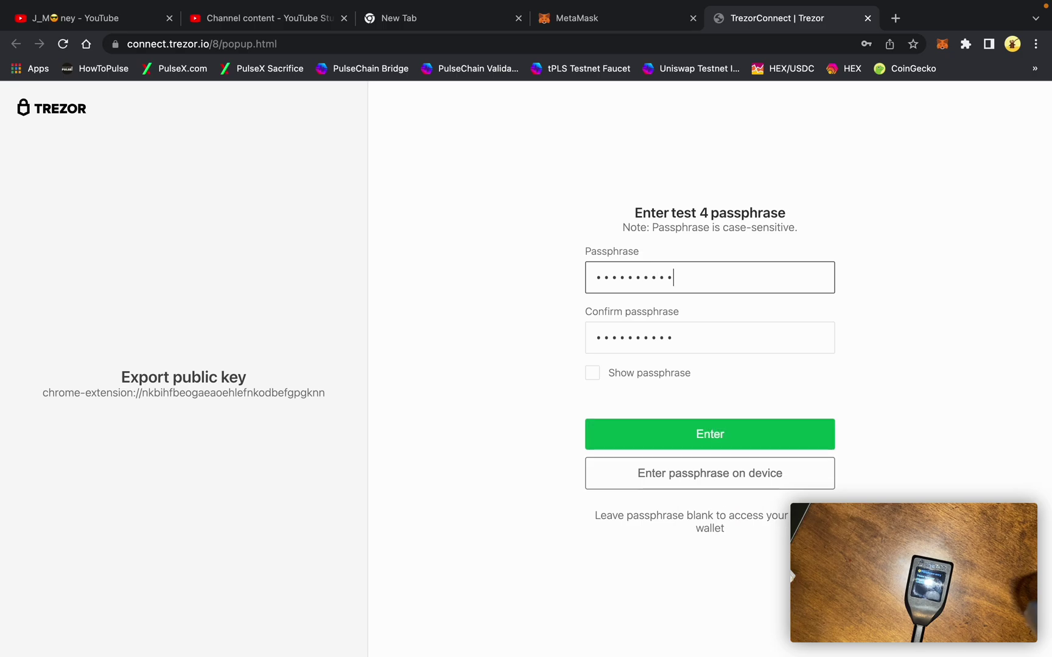
- Submit the passphrase, import the hidden wallet's account 0xE02...2C2b as Trezor 1, then lock MetaMask
left_click(622, 429)
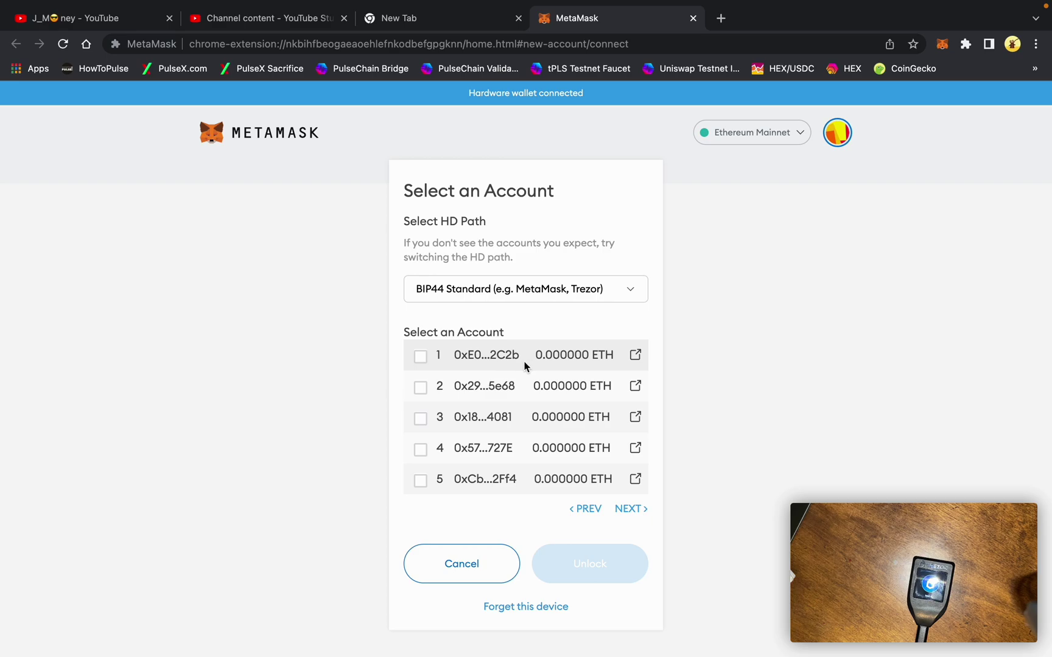
left_click(421, 358)
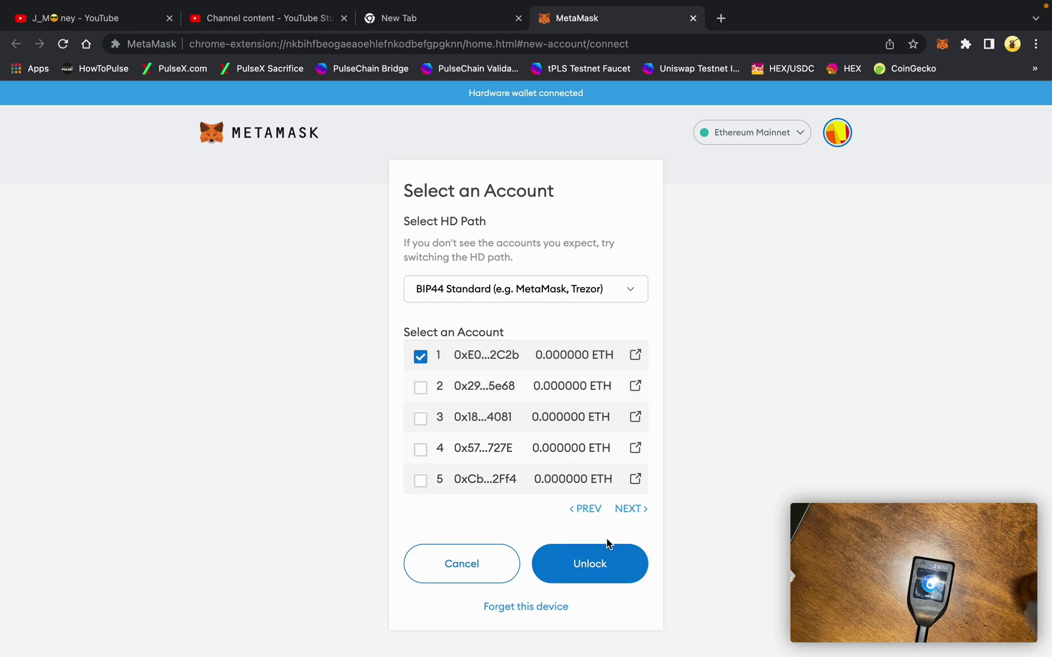
left_click(597, 564)
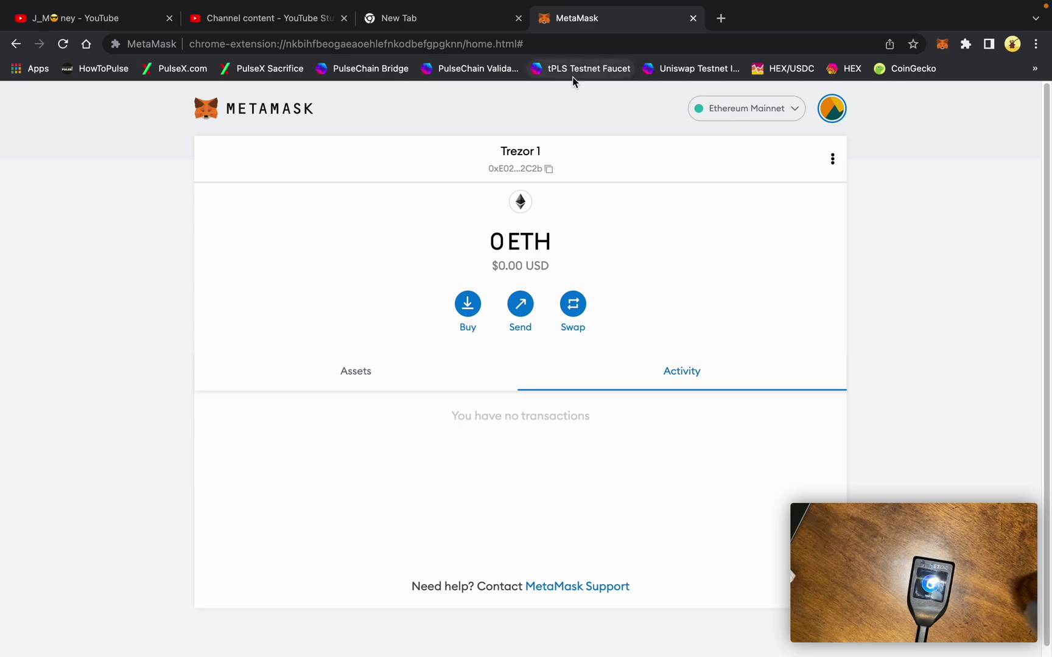
left_click(832, 108)
left_click(832, 147)
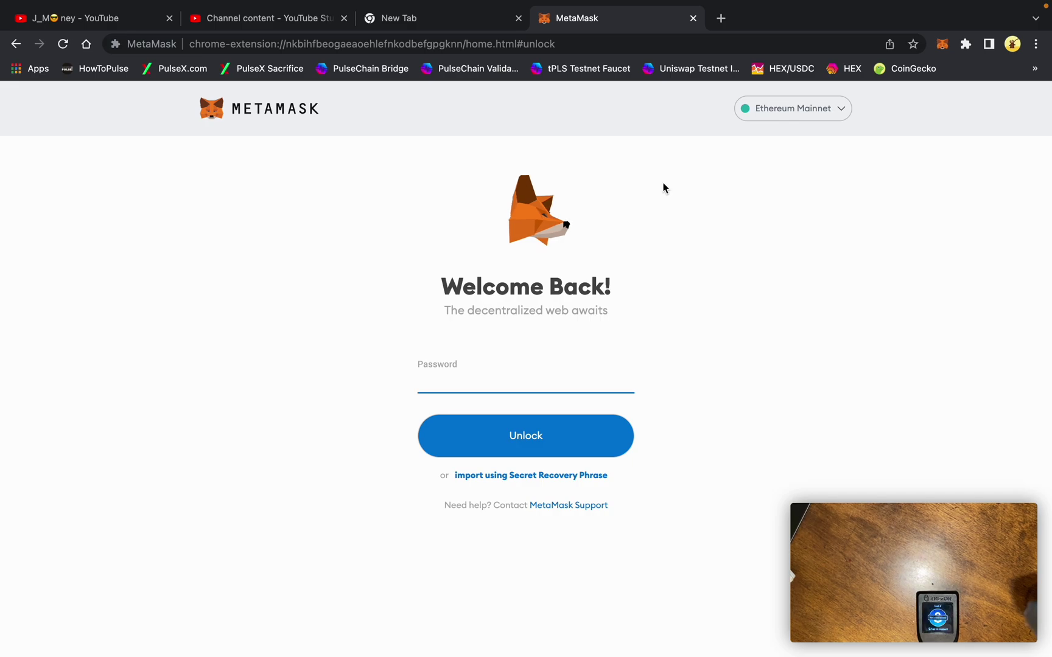
- Unlock MetaMask with the password and begin a new Trezor hardware wallet connection
type("••••••")
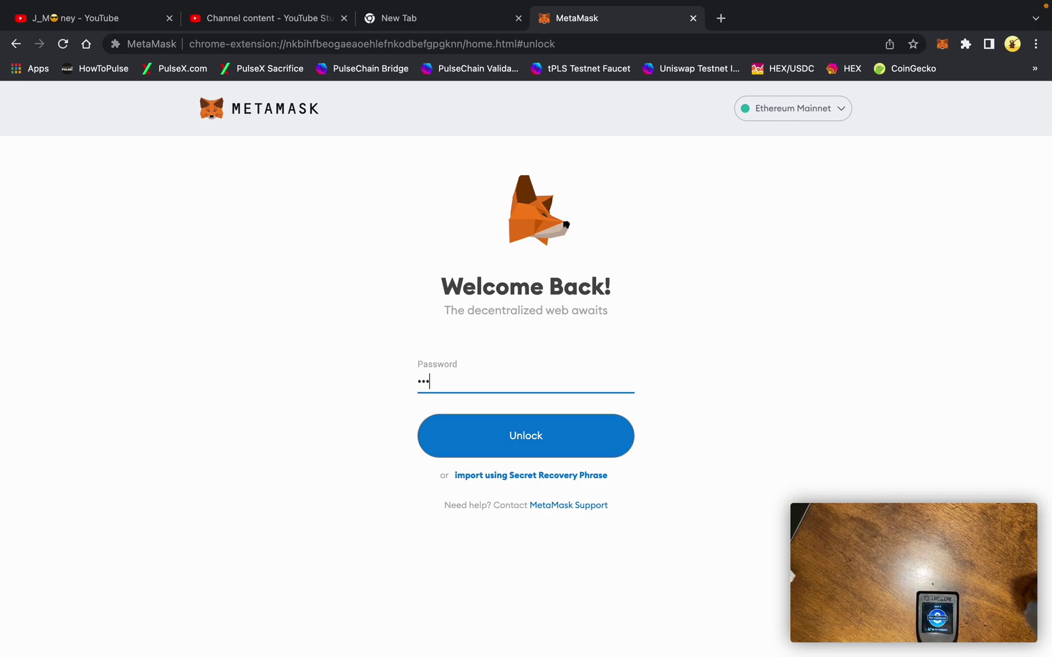
key("Return")
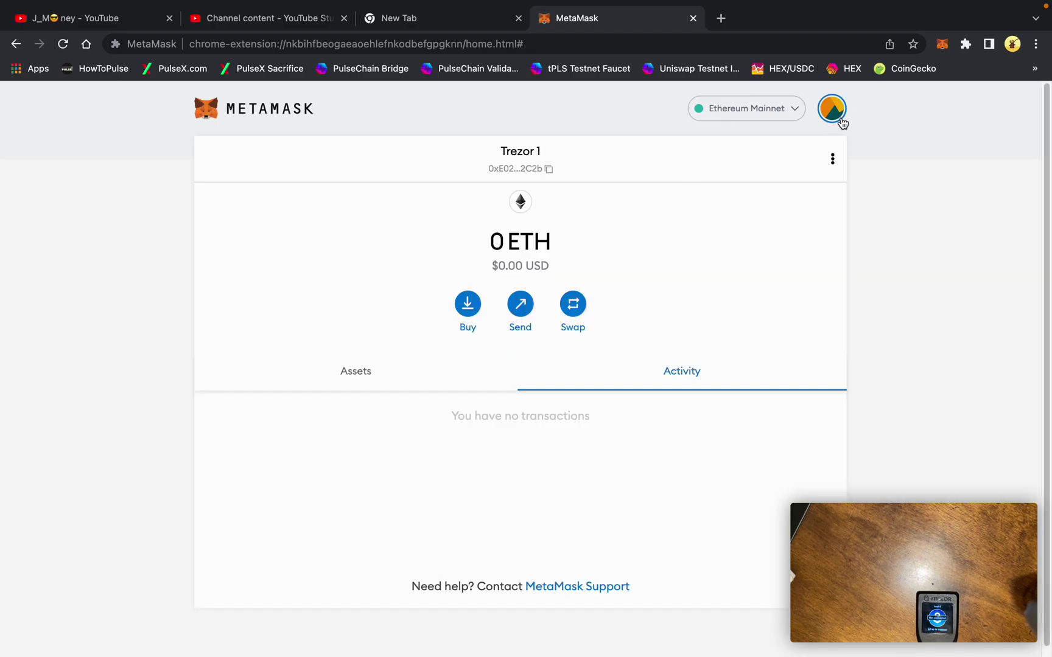
left_click(838, 119)
left_click(779, 391)
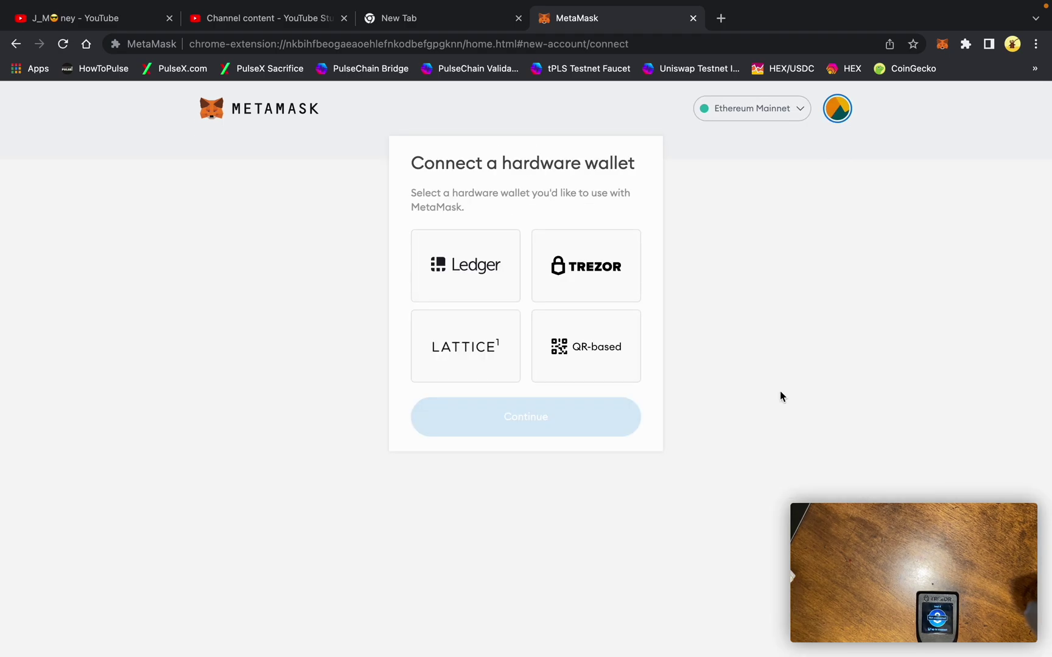
left_click(594, 268)
left_click(557, 588)
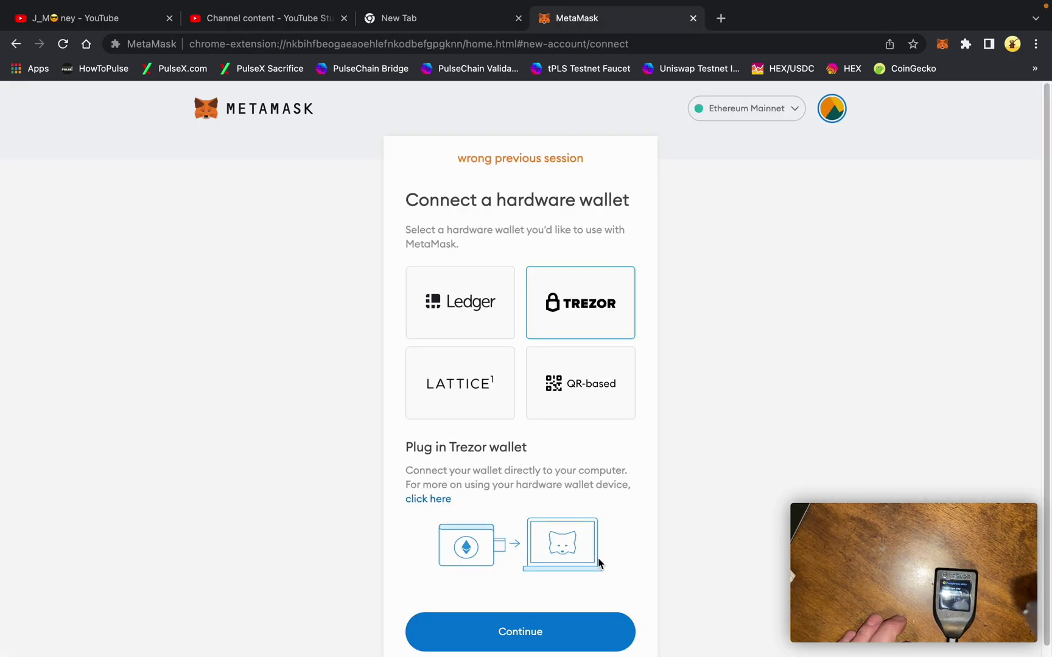
- Retry the Trezor connection, allow and export public keys, and submit a blank passphrase for the standard wallet
left_click(570, 634)
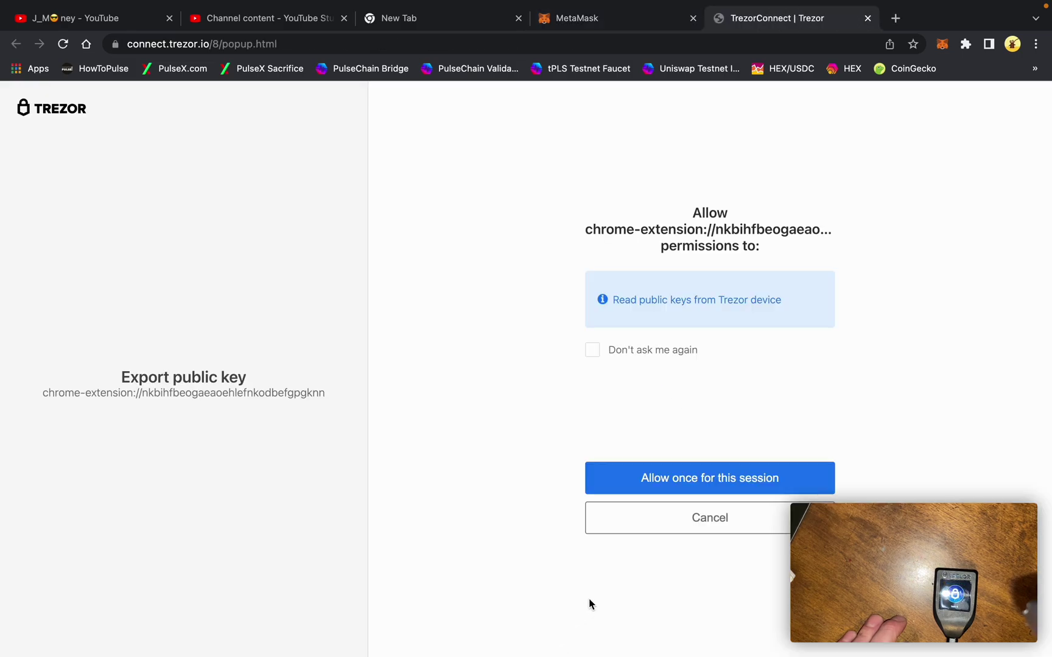
left_click(687, 488)
left_click(688, 484)
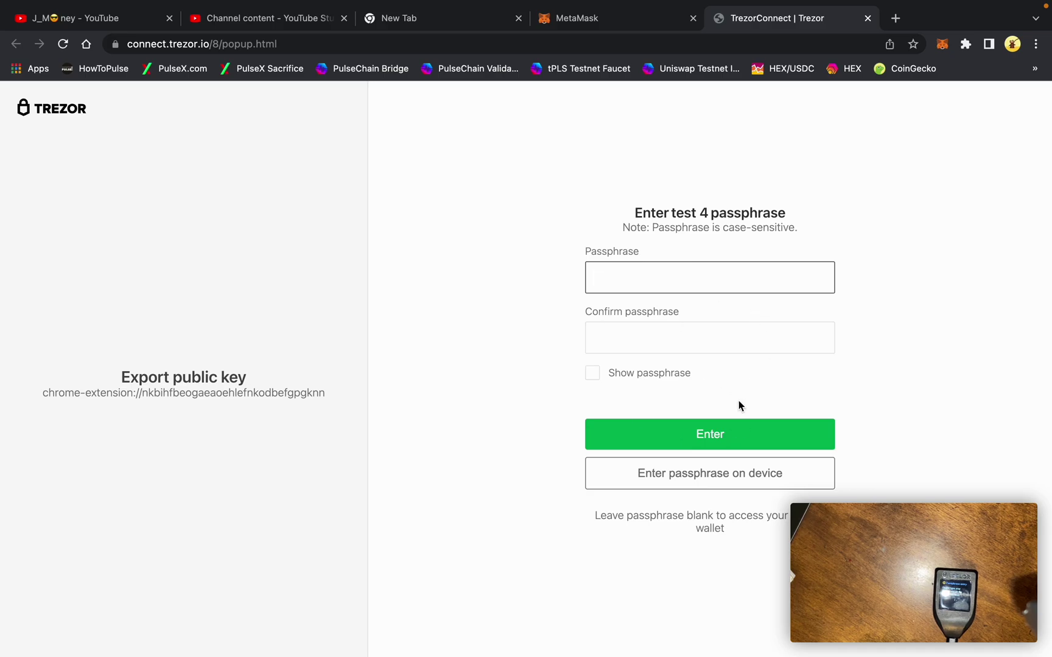
left_click(733, 433)
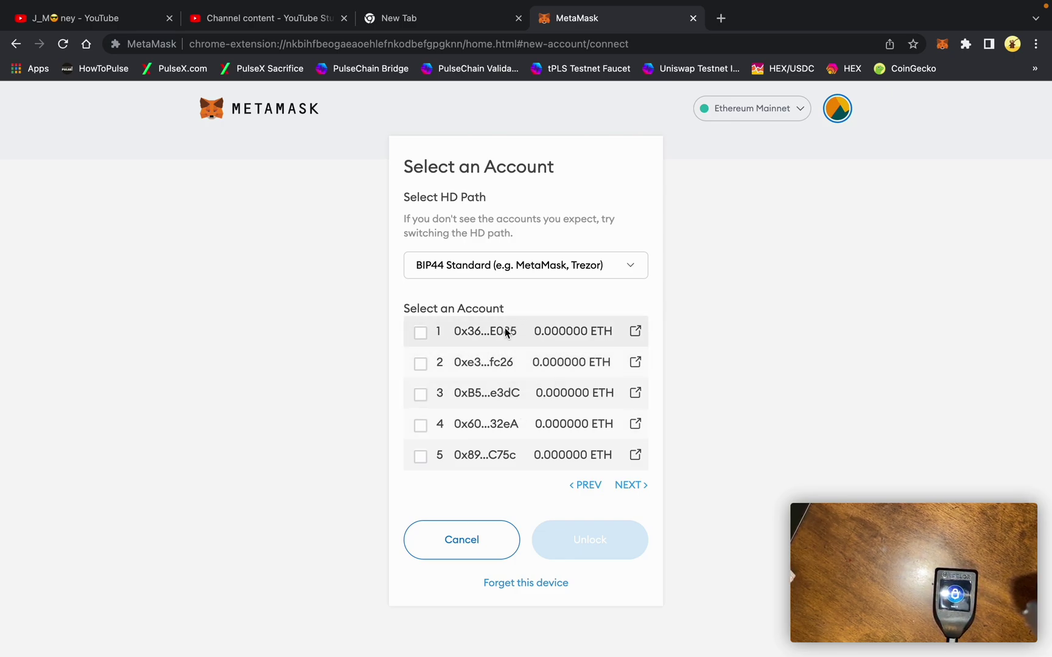
- Import the standard wallet's account 0x36b...E085 as Trezor 1, then switch to the passphrase Trezor 1 account
left_click(433, 336)
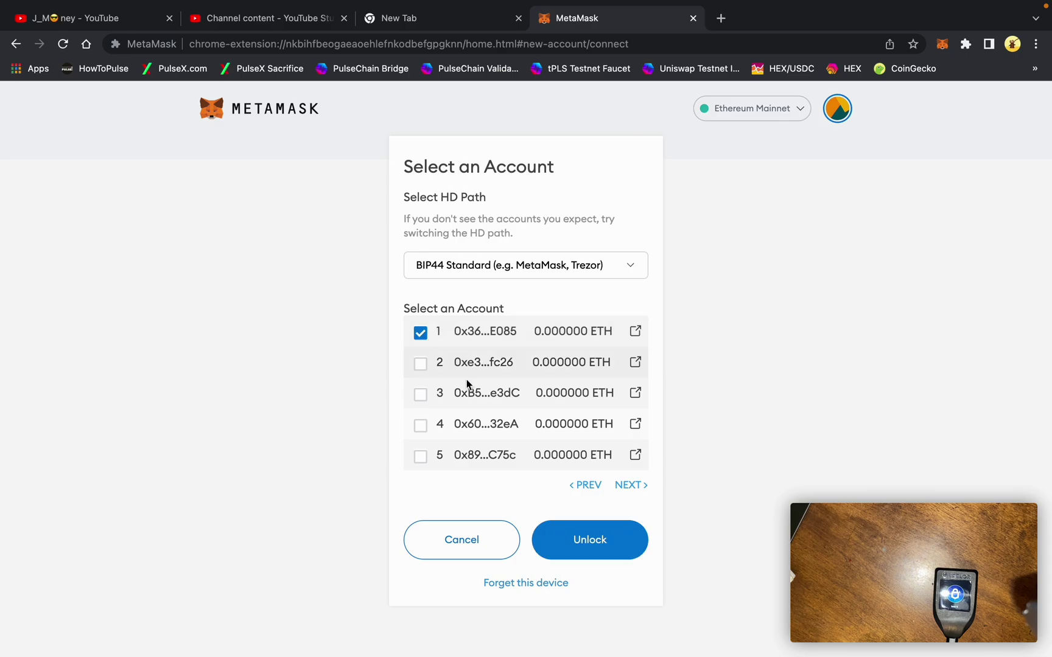
left_click(575, 533)
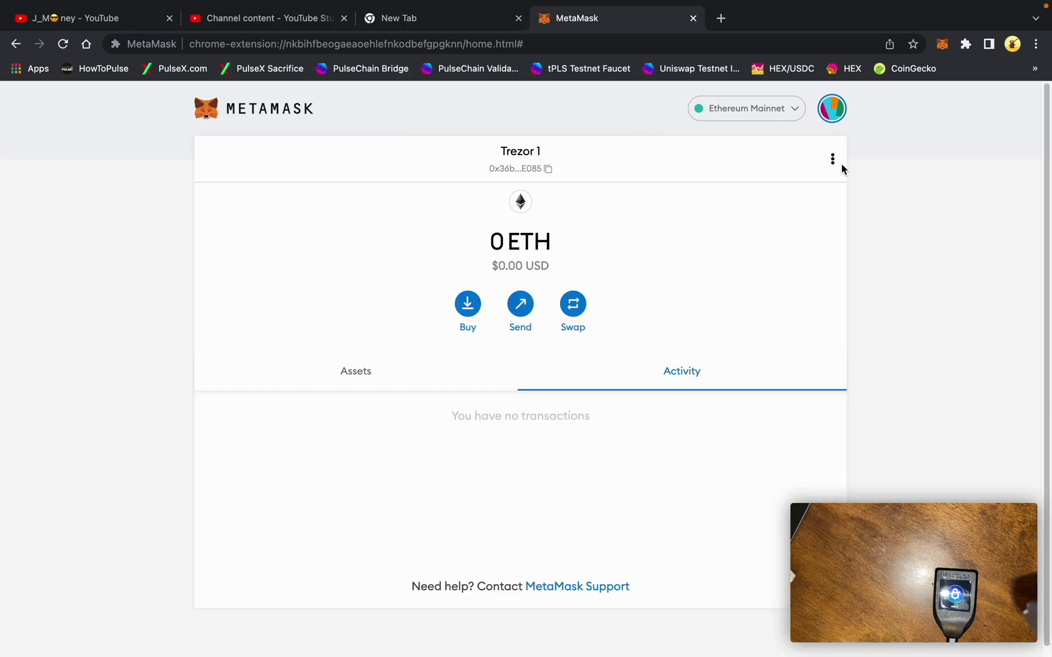
left_click(834, 116)
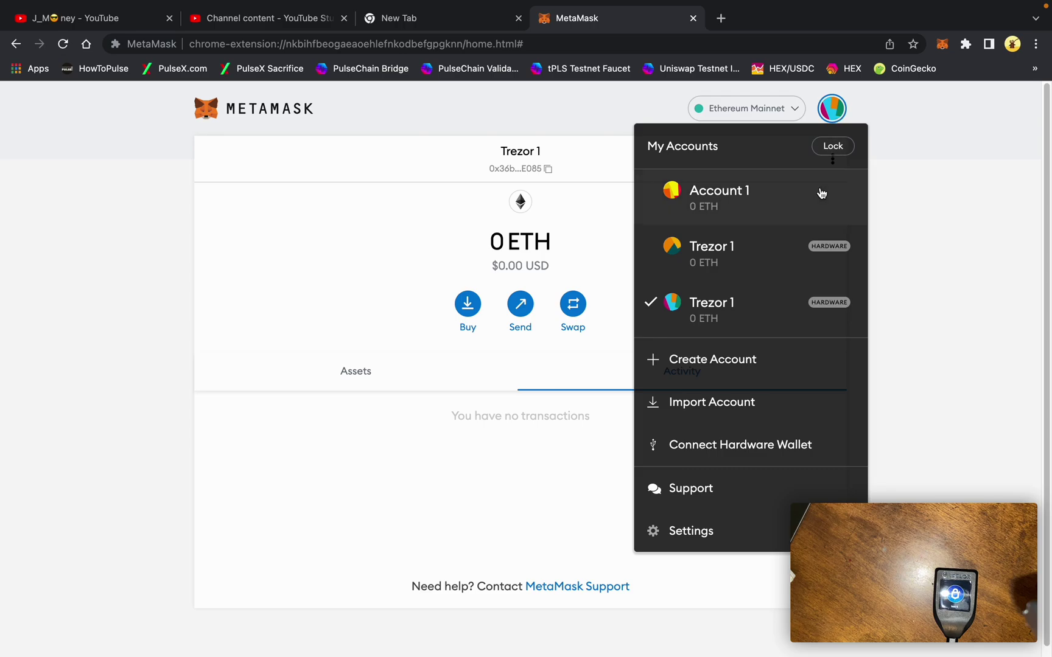
left_click(738, 264)
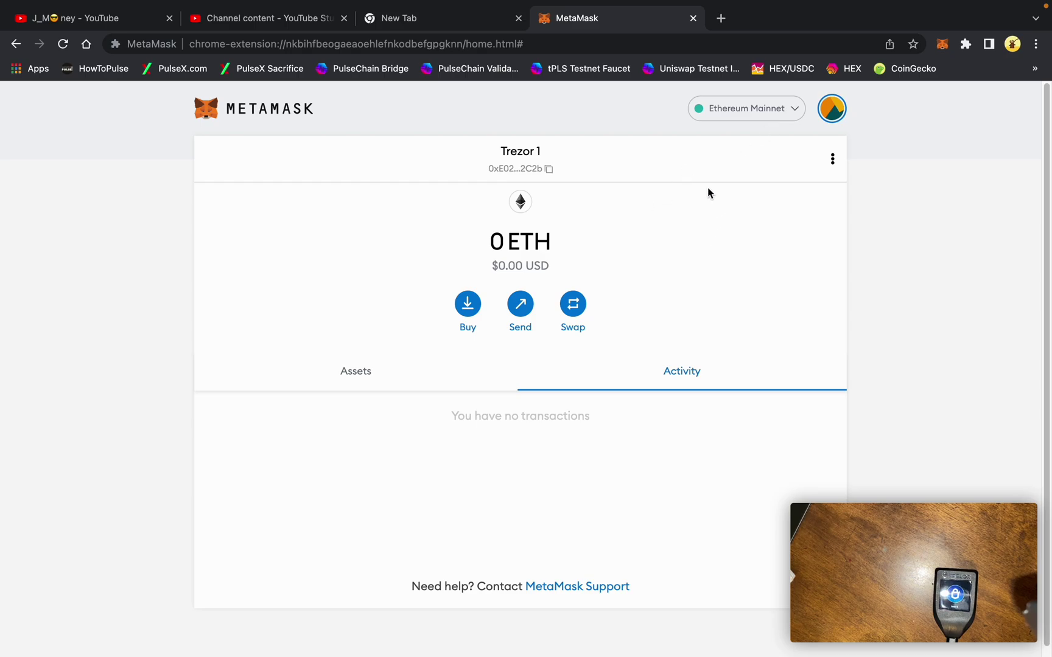
- Remove the current Trezor 1 account, then switch to the other Trezor 1 and remove it too
left_click(832, 159)
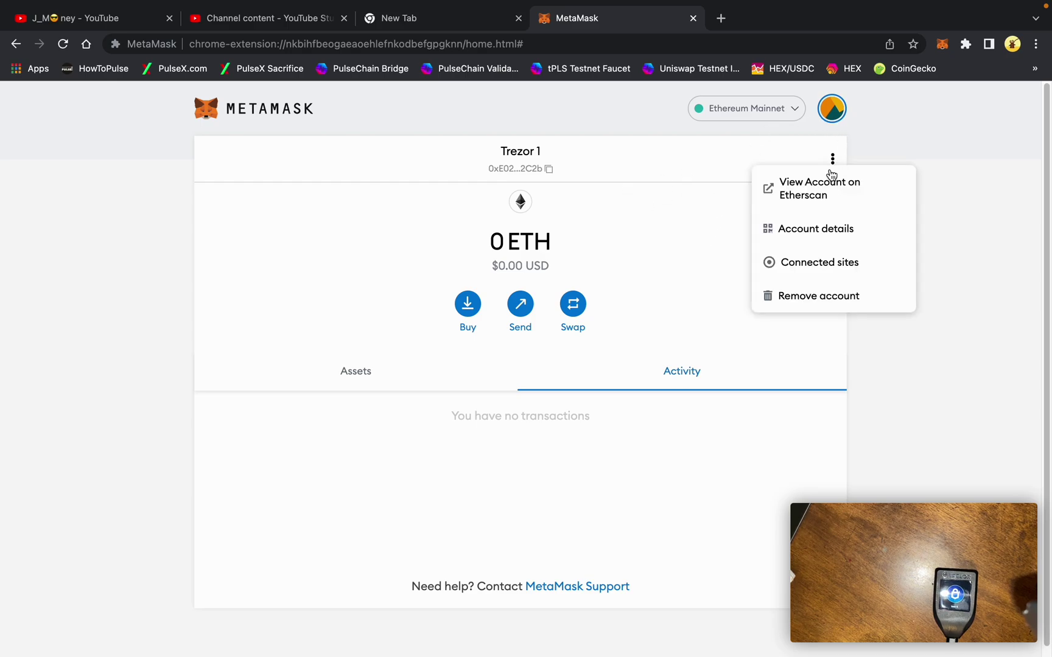
left_click(819, 296)
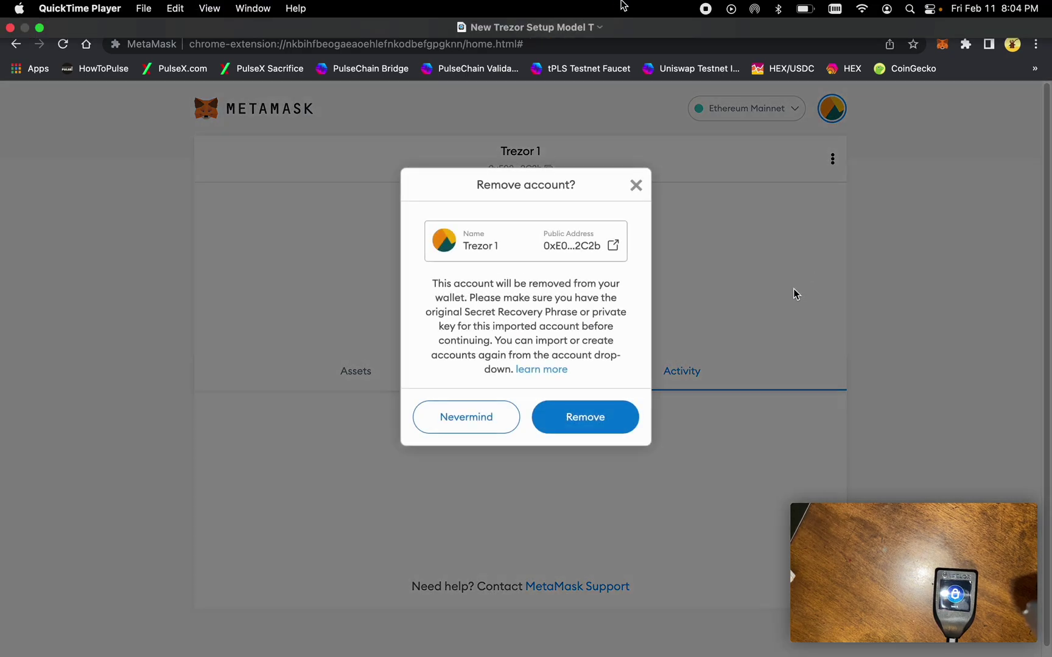
left_click(613, 427)
left_click(833, 108)
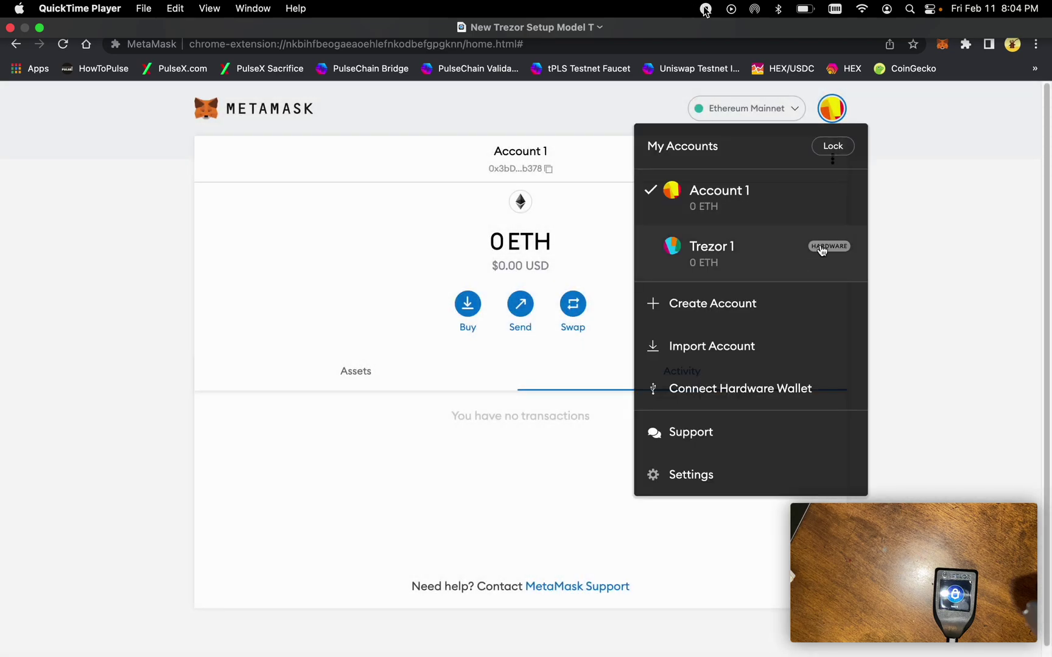
left_click(801, 262)
left_click(832, 160)
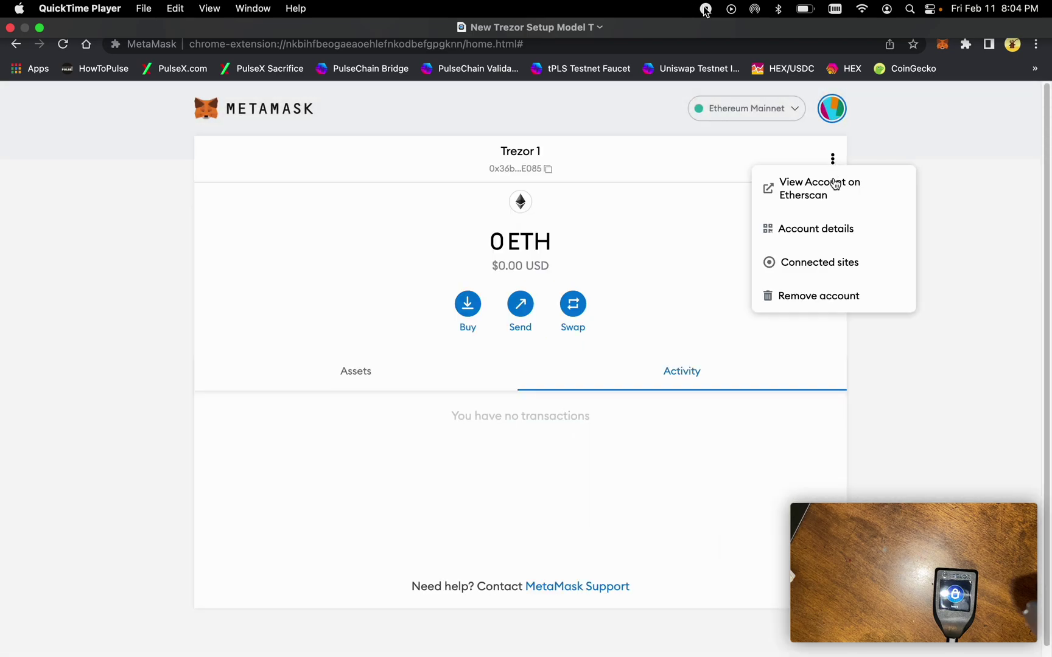
left_click(816, 296)
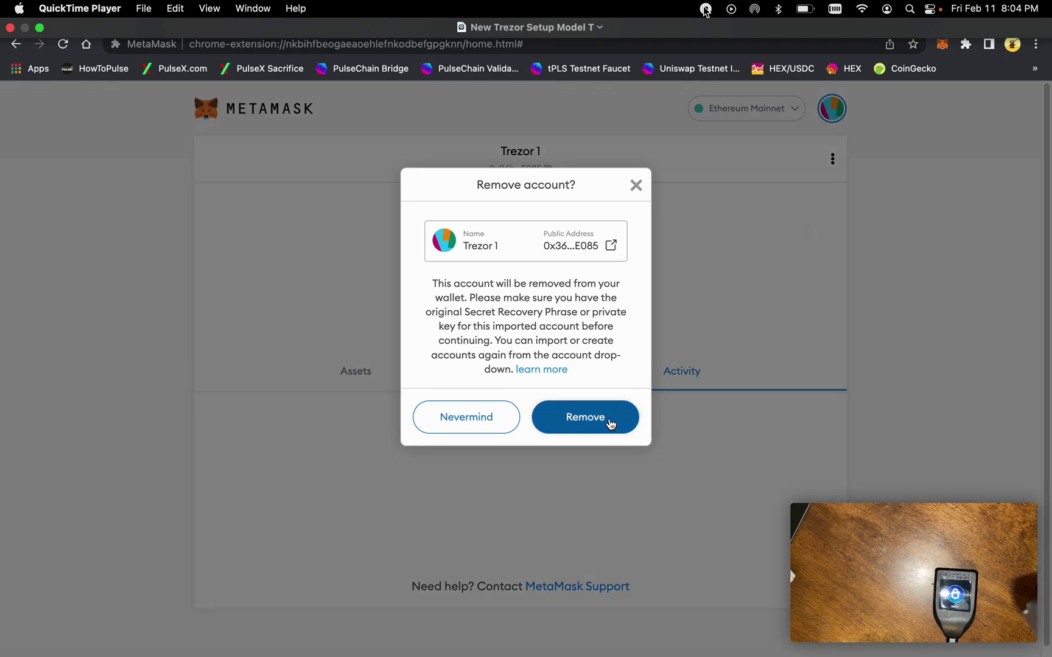
left_click(585, 417)
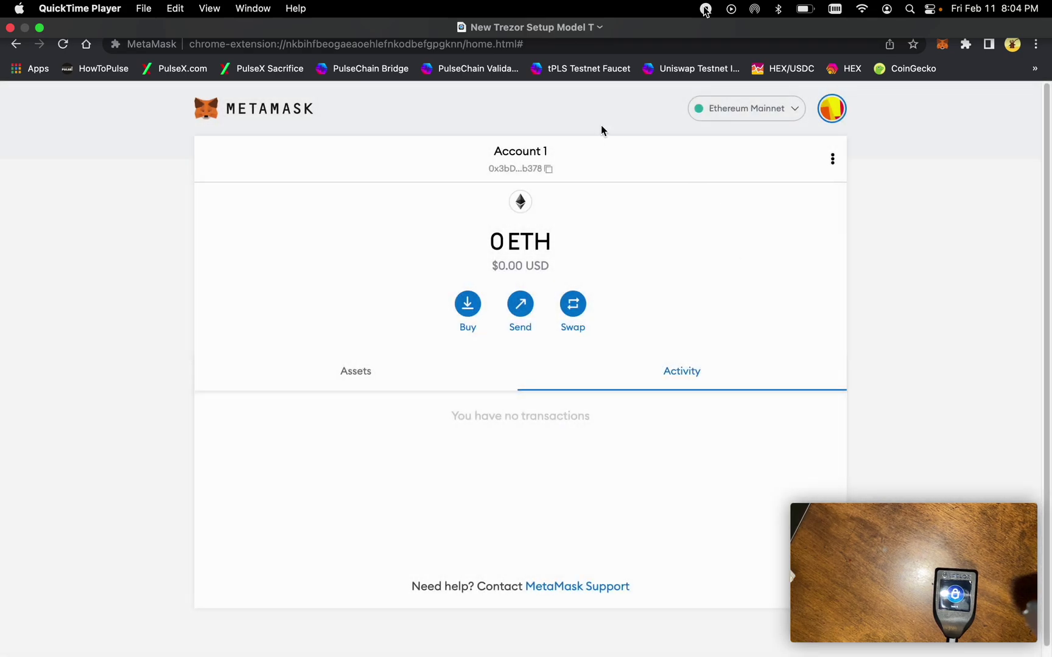